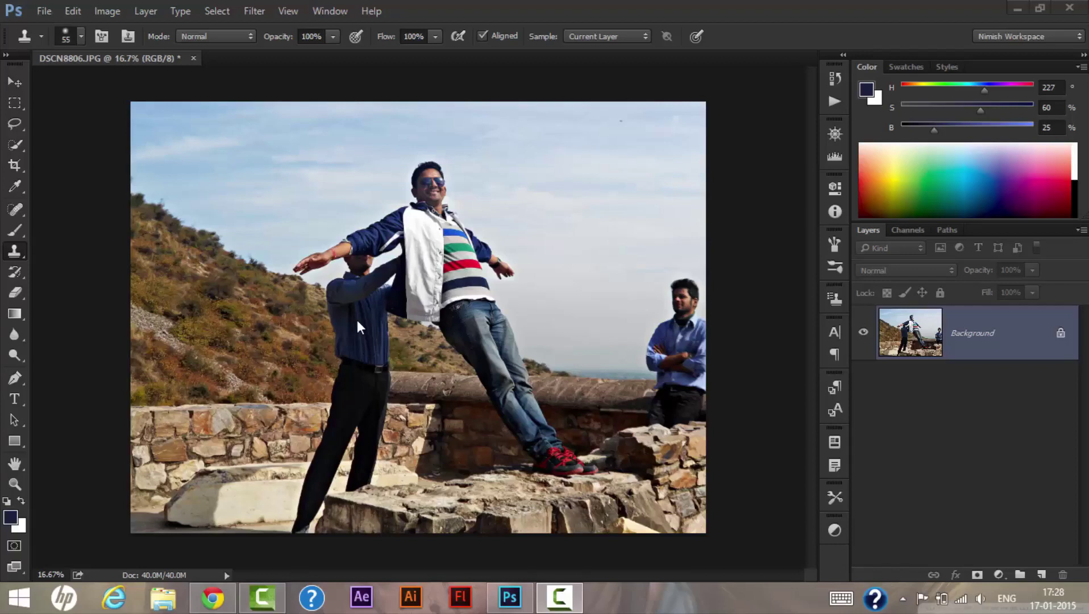
- Examine the man in the blue shirt who supports the leaning man, from his face down to his belt
scroll(361, 321, up, 3)
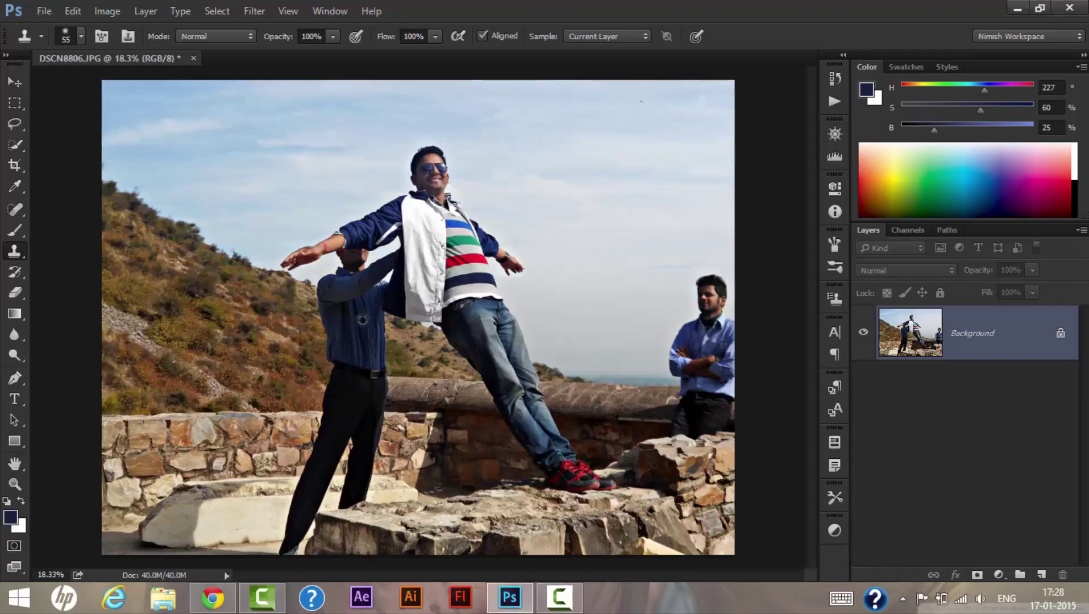
scroll(362, 320, up, 5)
key(v)
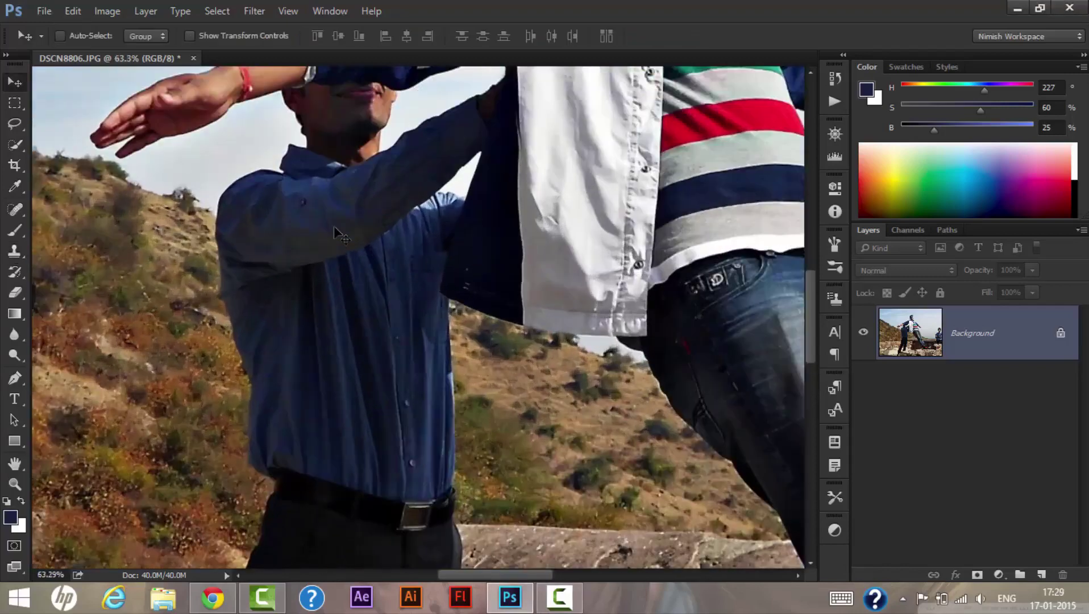
scroll(336, 230, up, 1)
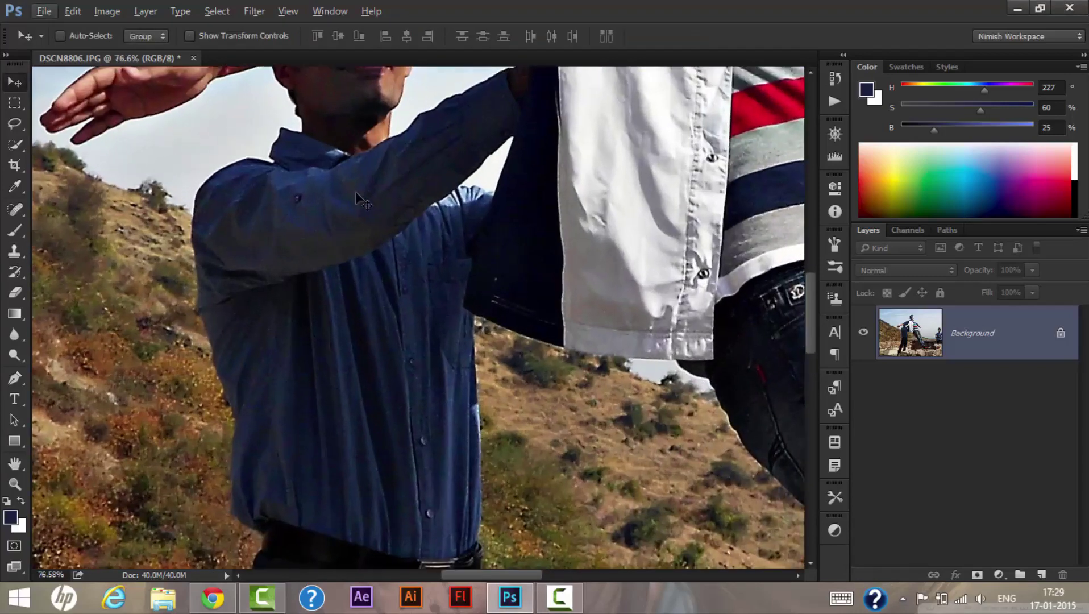
click(15, 463)
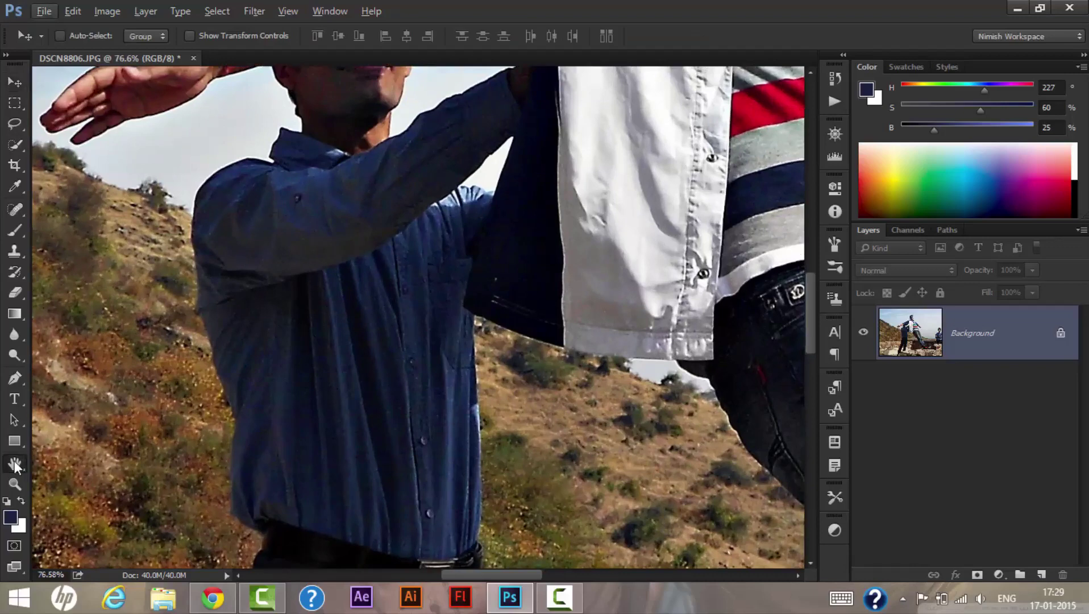
scroll(266, 308, up, 6)
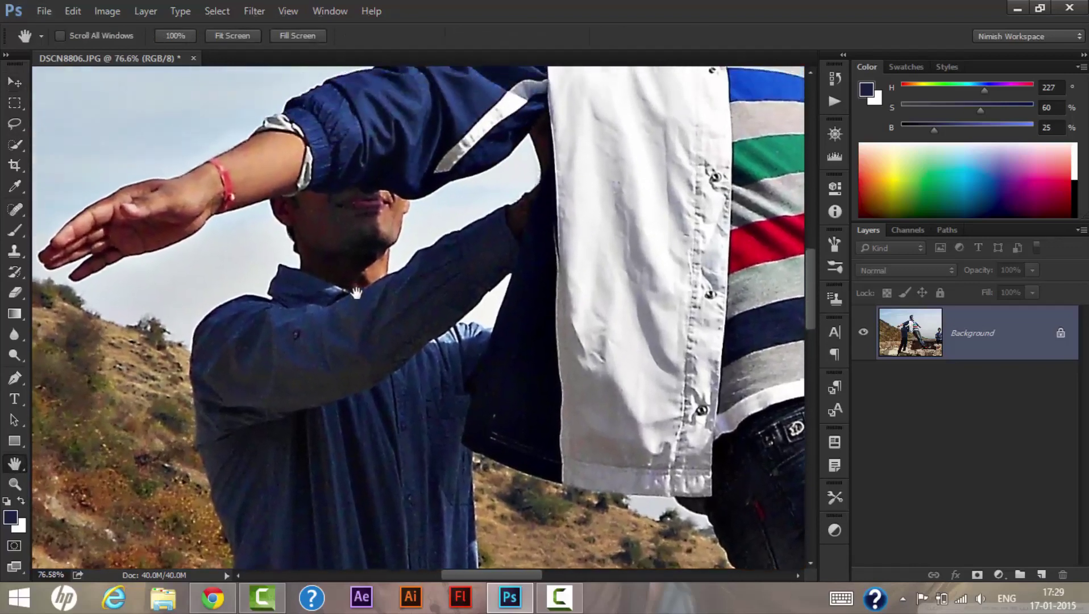
scroll(346, 344, up, 2)
scroll(346, 345, down, 7)
scroll(348, 348, up, 8)
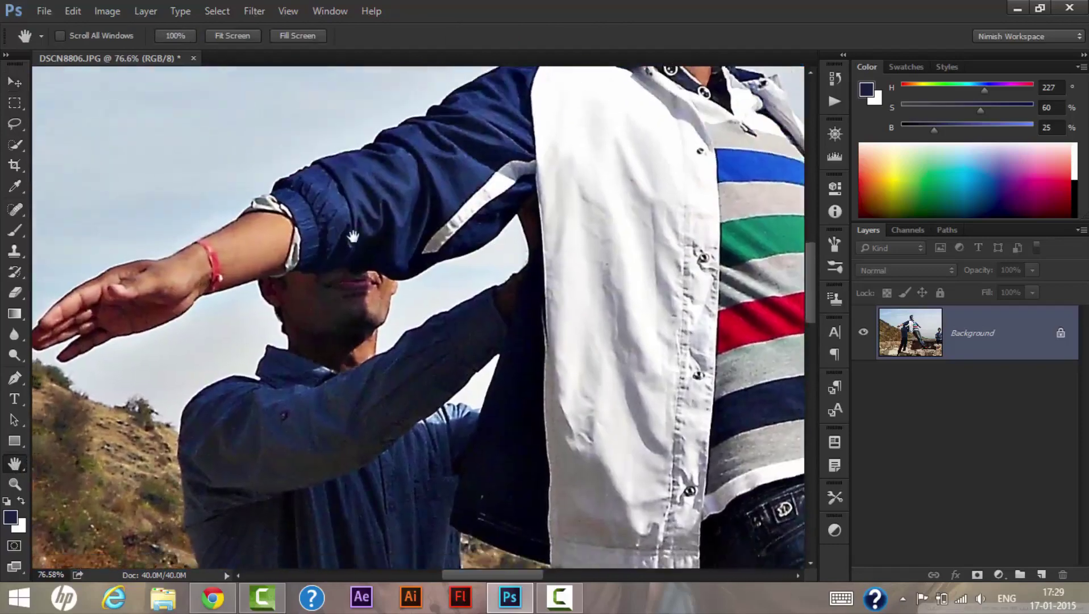
scroll(349, 349, down, 4)
scroll(358, 239, up, 1)
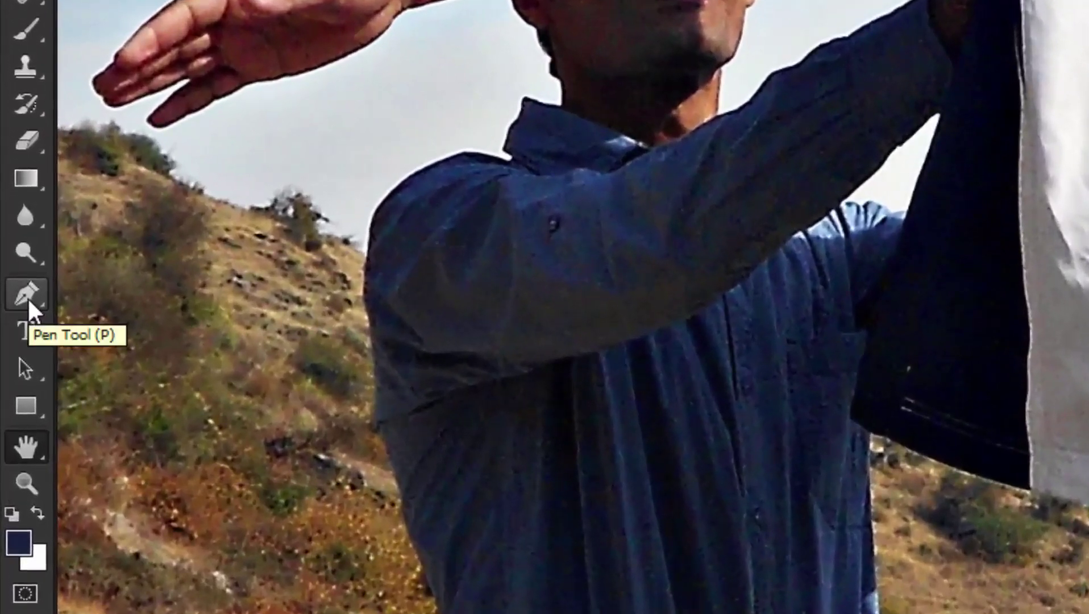
- Start a Pen tool path at the supporting man's ear and trace down his neck and around the shirt collar
click(28, 297)
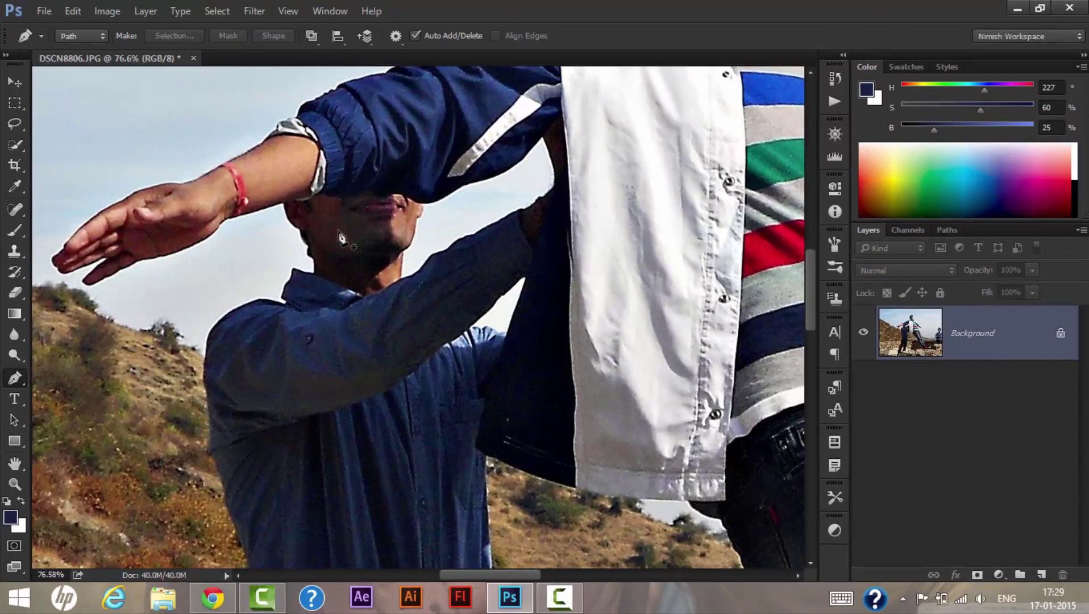
click(284, 205)
click(303, 246)
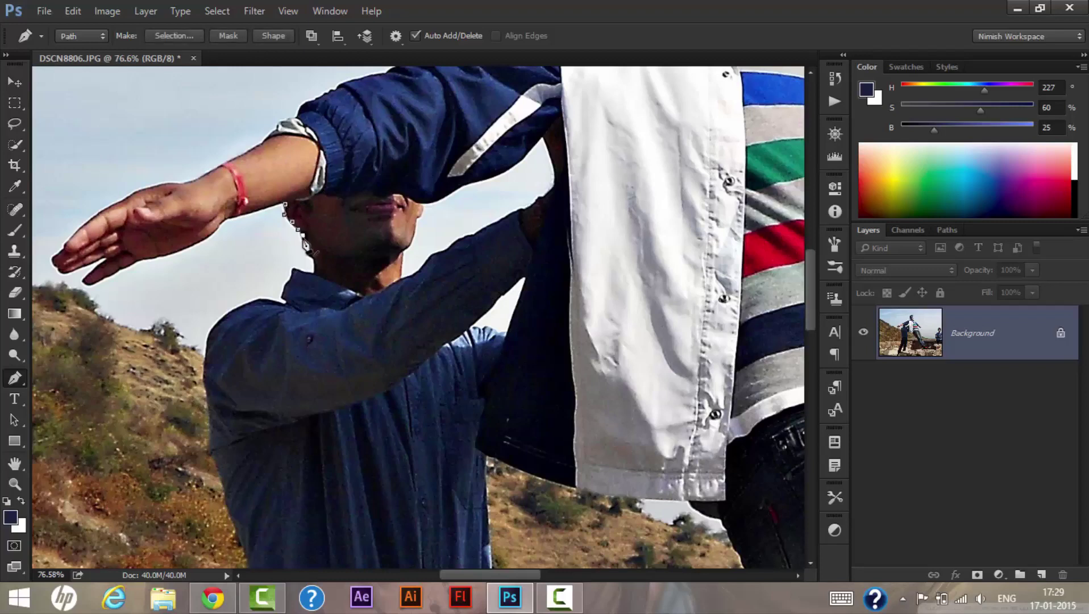
click(306, 254)
click(309, 262)
click(314, 270)
click(291, 269)
click(281, 296)
click(264, 299)
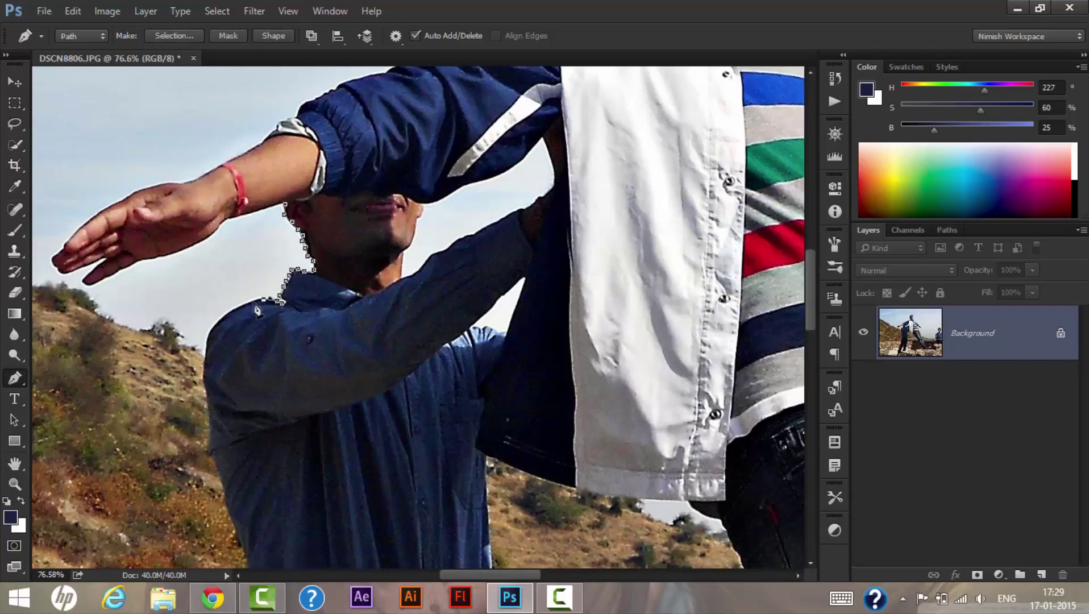
- Continue the path around the shoulder and down the outer edge of the blue shirt's upper sleeve
click(247, 303)
click(228, 314)
click(208, 332)
click(203, 352)
click(203, 370)
click(204, 389)
click(208, 403)
click(206, 418)
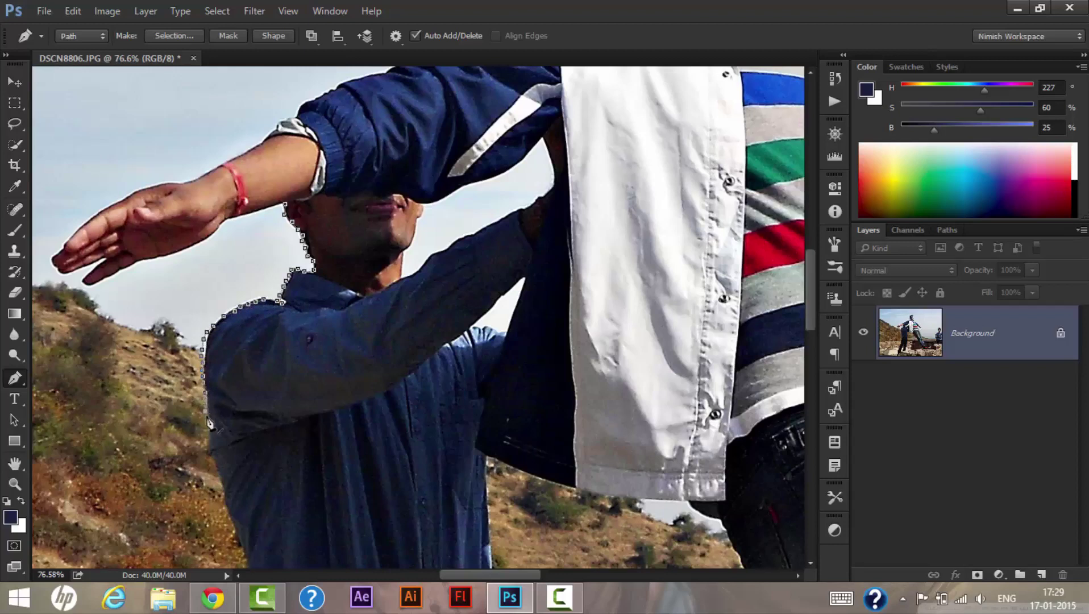
- Extend the path from below the sleeve down the shirt's outer edge against the hillside
click(208, 431)
click(209, 444)
click(217, 476)
click(224, 492)
click(231, 511)
click(238, 533)
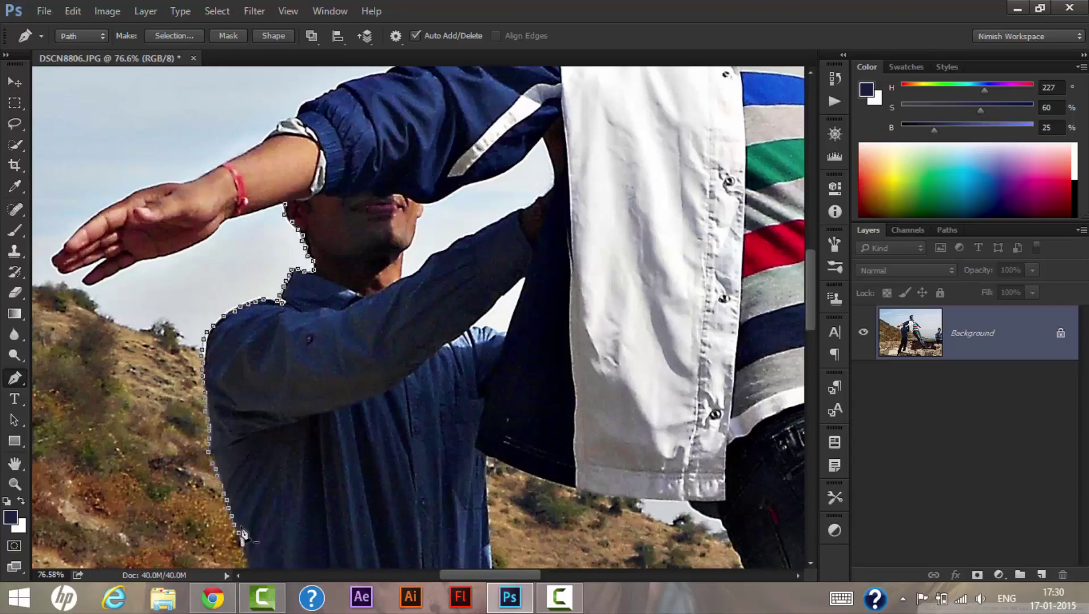
- Trace the lower part of the shirt's outer edge down to the shirt hem at the belt
scroll(353, 341, down, 5)
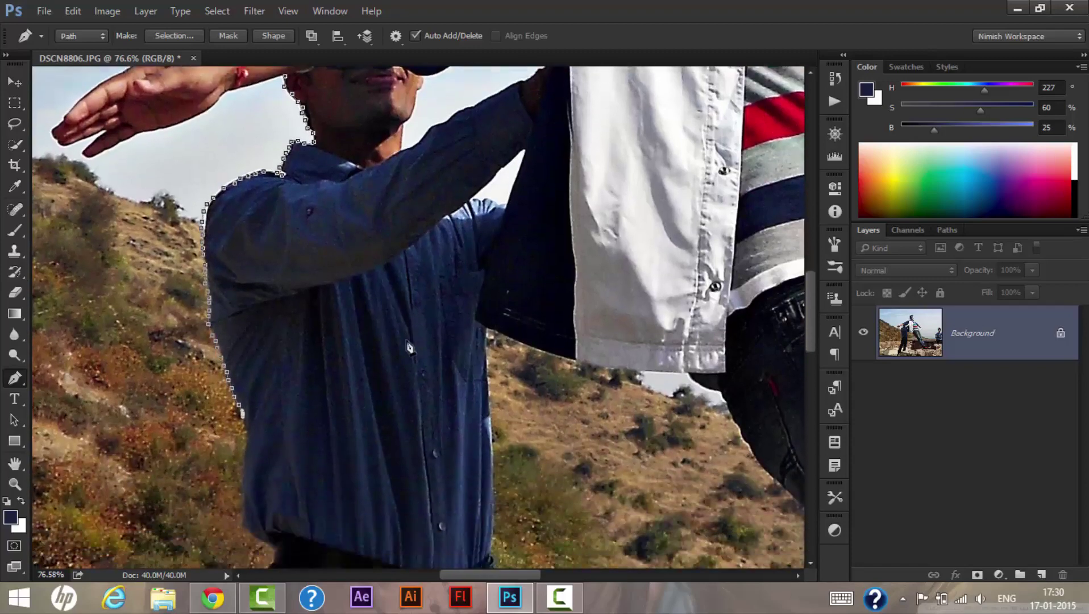
scroll(353, 344, down, 3)
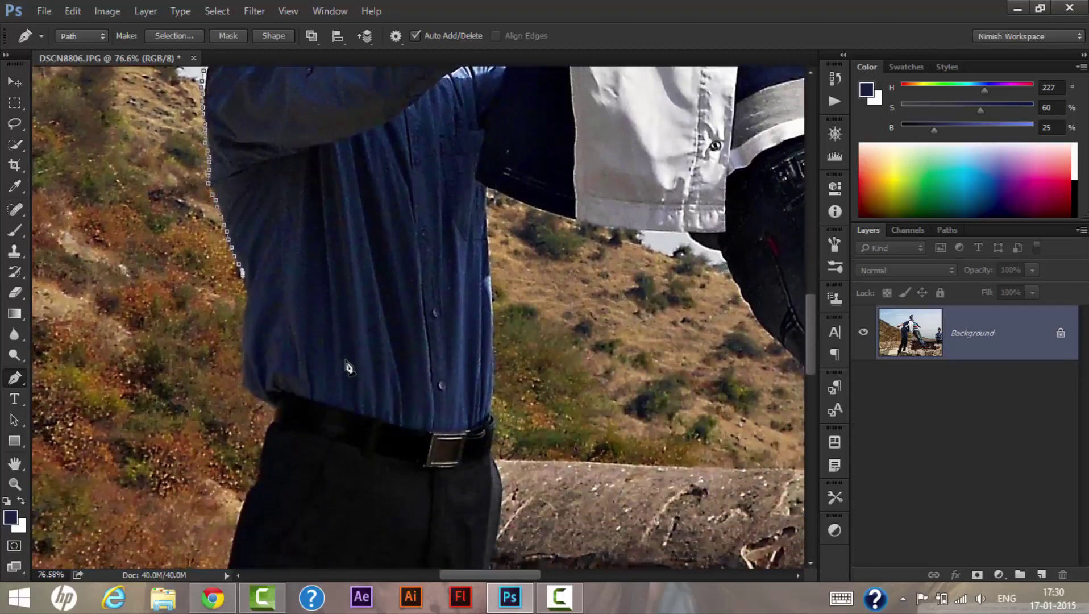
click(244, 283)
click(245, 293)
click(245, 301)
click(244, 310)
click(244, 317)
click(242, 324)
click(242, 335)
click(240, 348)
click(241, 356)
click(241, 366)
click(243, 376)
click(247, 385)
click(260, 405)
click(267, 405)
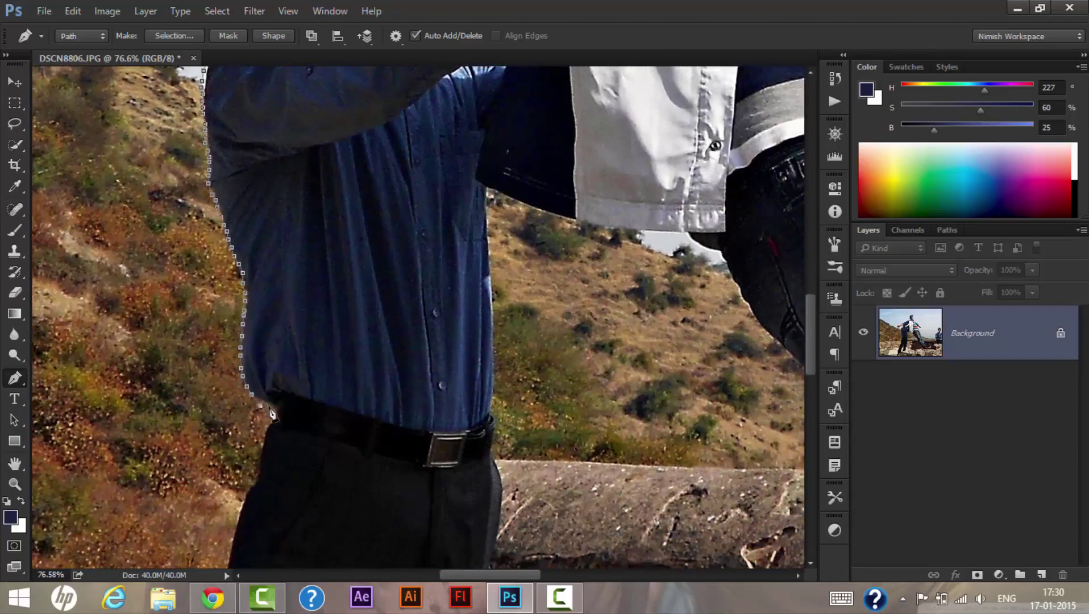
- Trace the path around the end of the belt and down the hip of the black trousers
click(275, 411)
click(272, 422)
click(268, 430)
click(264, 441)
click(263, 451)
click(262, 459)
click(261, 469)
click(258, 477)
click(250, 487)
click(244, 496)
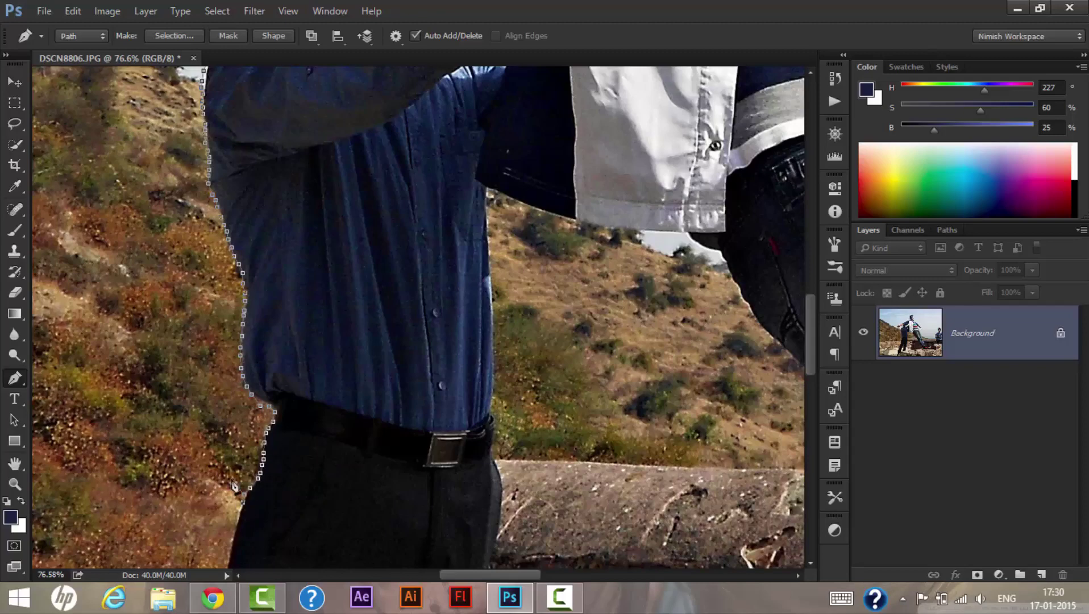
- Extend the path down the outer thigh of the trousers, past the top of the stone wall
scroll(241, 435, down, 10)
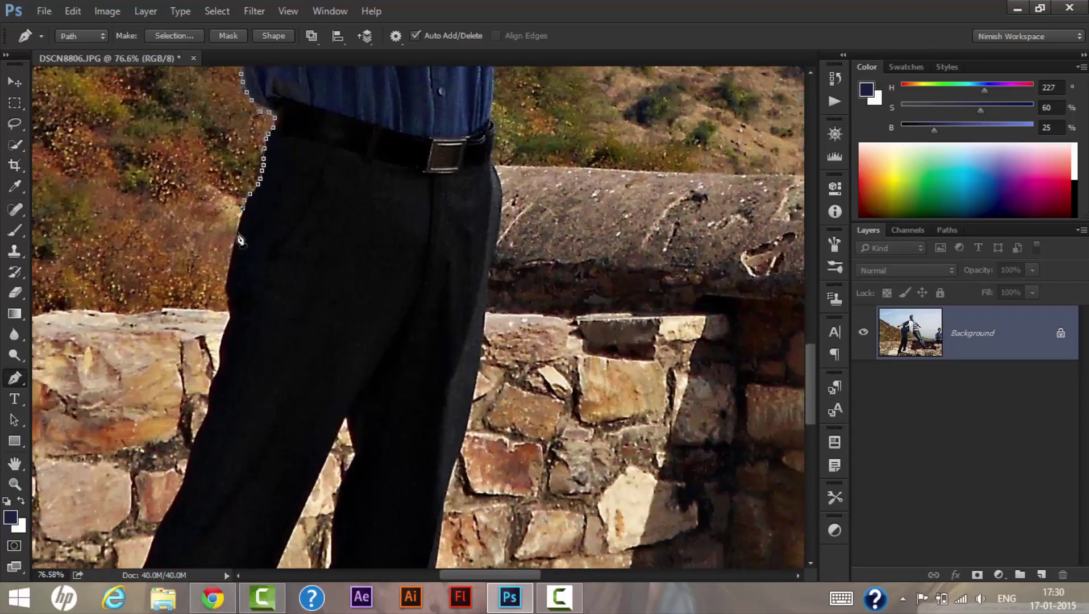
click(237, 232)
click(232, 247)
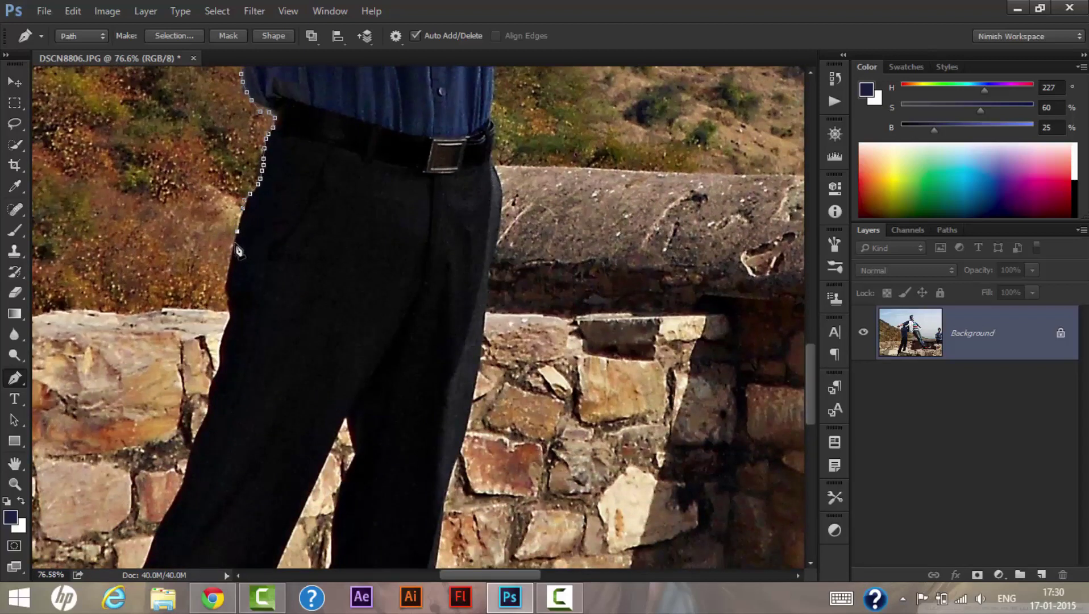
click(227, 275)
click(226, 290)
click(227, 302)
click(228, 313)
click(222, 331)
click(220, 342)
click(219, 355)
click(217, 365)
click(214, 375)
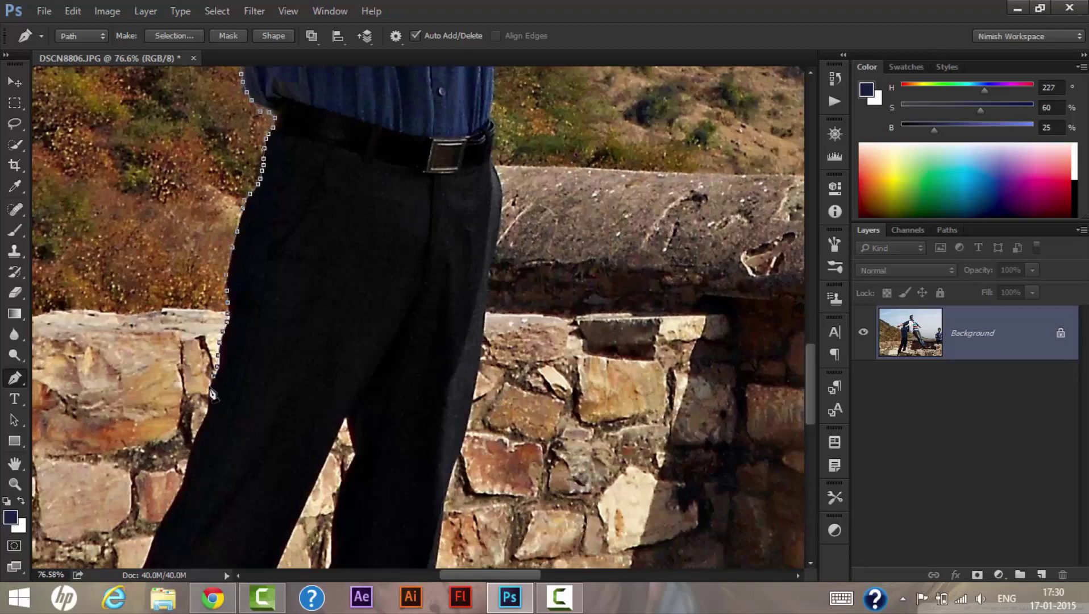
- Continue the path down the outer edge of the same leg to below the knee, in front of the stone wall
click(210, 387)
click(203, 411)
click(199, 421)
click(195, 431)
click(191, 440)
click(188, 447)
click(187, 454)
click(185, 463)
click(183, 471)
click(180, 480)
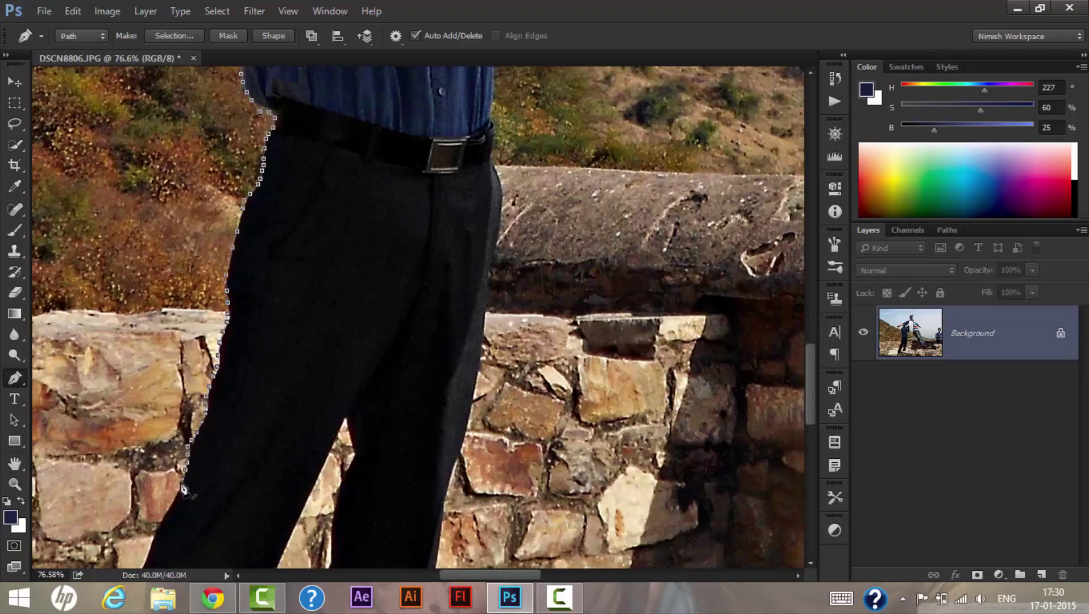
click(178, 489)
click(174, 498)
click(171, 507)
click(163, 517)
click(156, 525)
- Trace the outer edge of the lower leg down in front of the pale stone ledge
scroll(194, 401, down, 3)
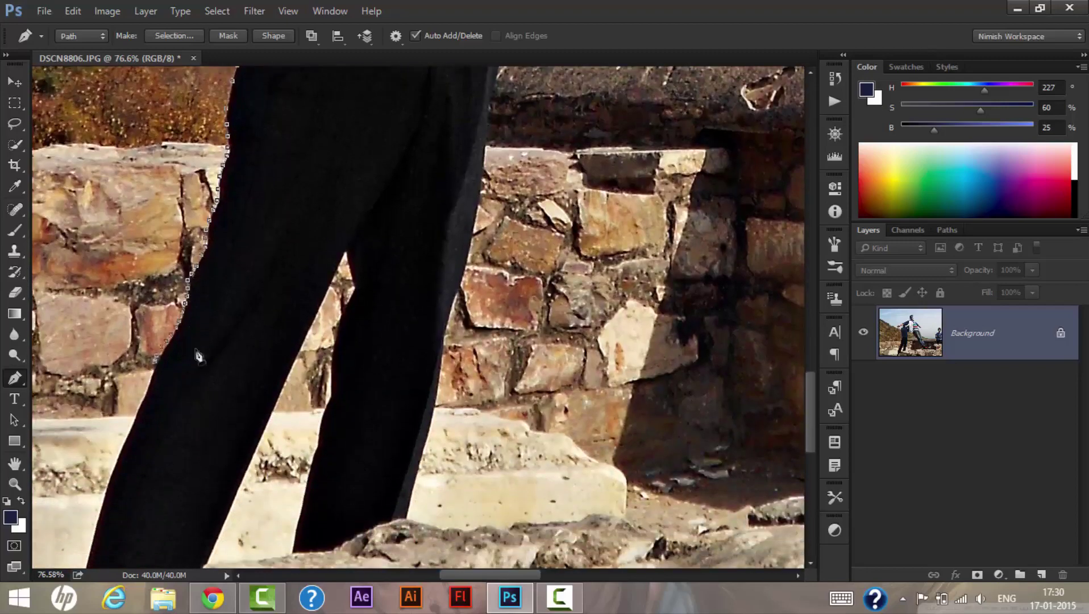
click(151, 375)
click(143, 396)
click(136, 410)
click(130, 425)
click(126, 442)
click(120, 457)
click(113, 472)
click(103, 489)
click(100, 504)
click(100, 520)
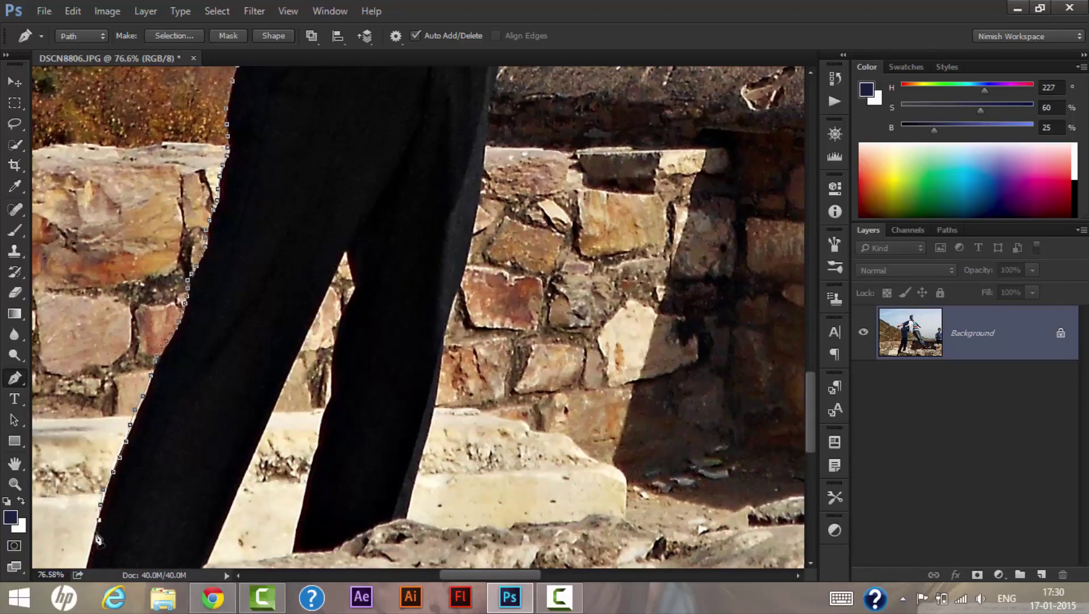
click(95, 532)
click(91, 546)
click(86, 557)
- Carry the path down to the photo's lower edge and around the foot at the trouser cuff
scroll(294, 386, down, 4)
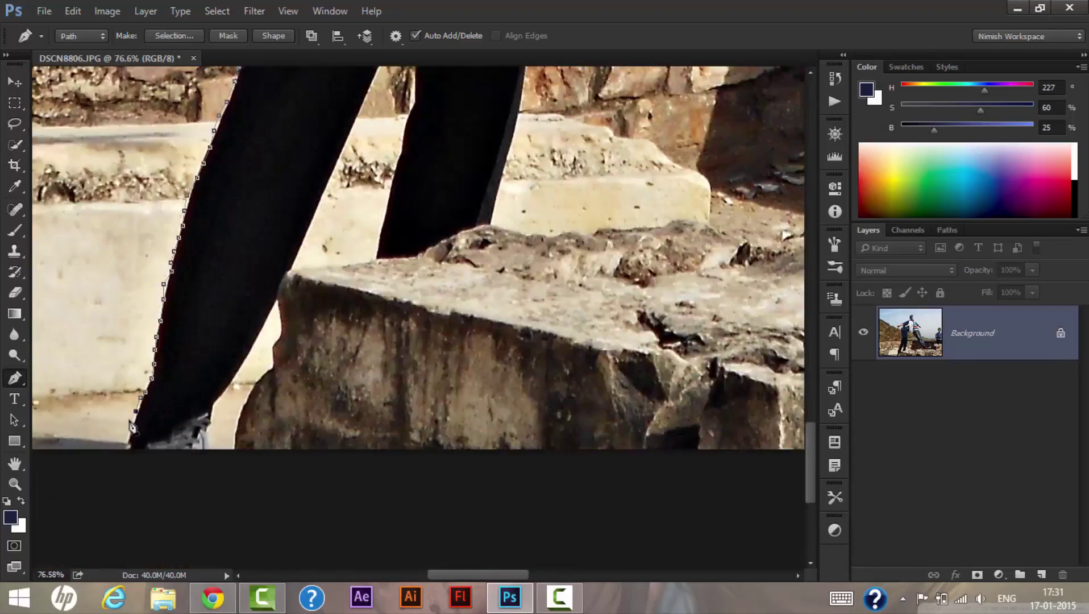
click(127, 429)
click(125, 452)
click(155, 453)
click(178, 449)
click(195, 449)
click(205, 450)
click(210, 444)
click(211, 438)
click(211, 430)
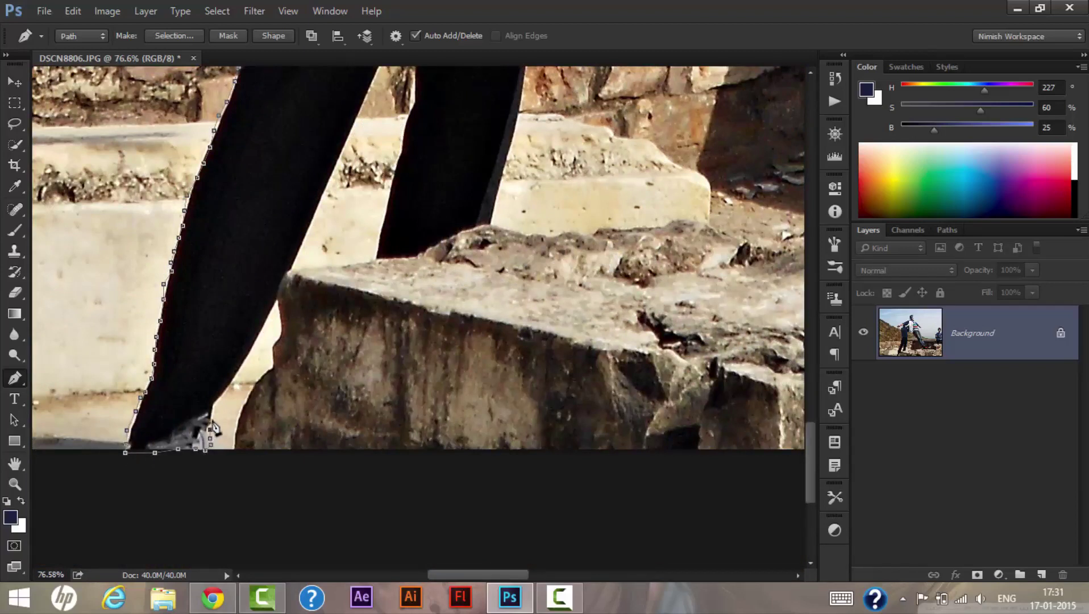
- Trace back up from the cuff along the inner edge of the lower leg
click(213, 421)
click(215, 411)
click(216, 403)
click(223, 393)
click(230, 384)
click(237, 372)
click(245, 364)
click(252, 351)
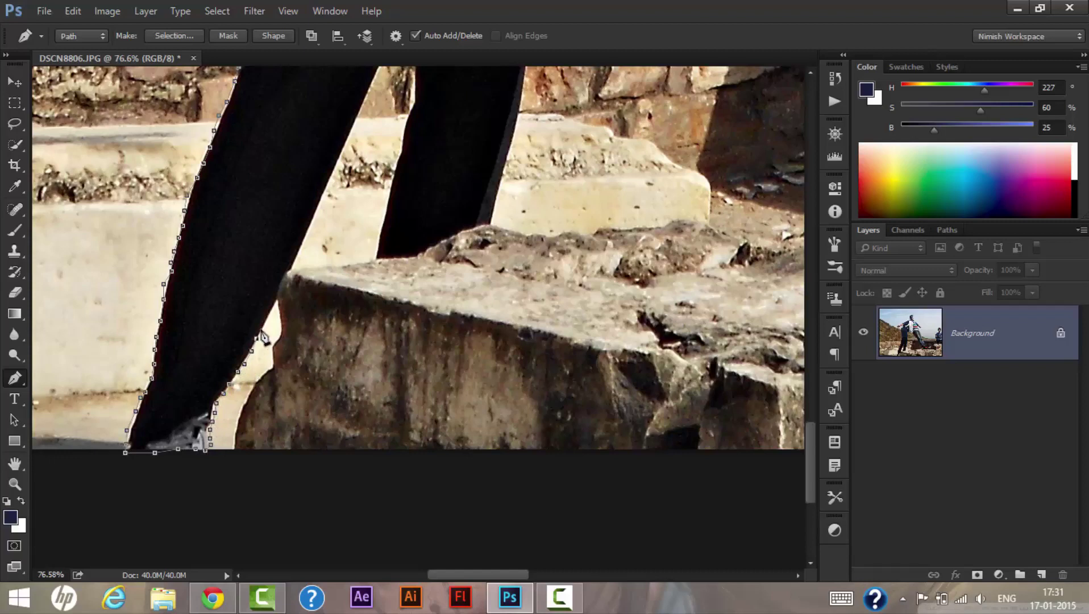
- Continue the inner-leg path up to the corner of the large foreground rock
click(256, 338)
click(261, 329)
click(268, 318)
click(274, 308)
click(276, 297)
click(280, 287)
click(284, 278)
click(286, 272)
click(291, 270)
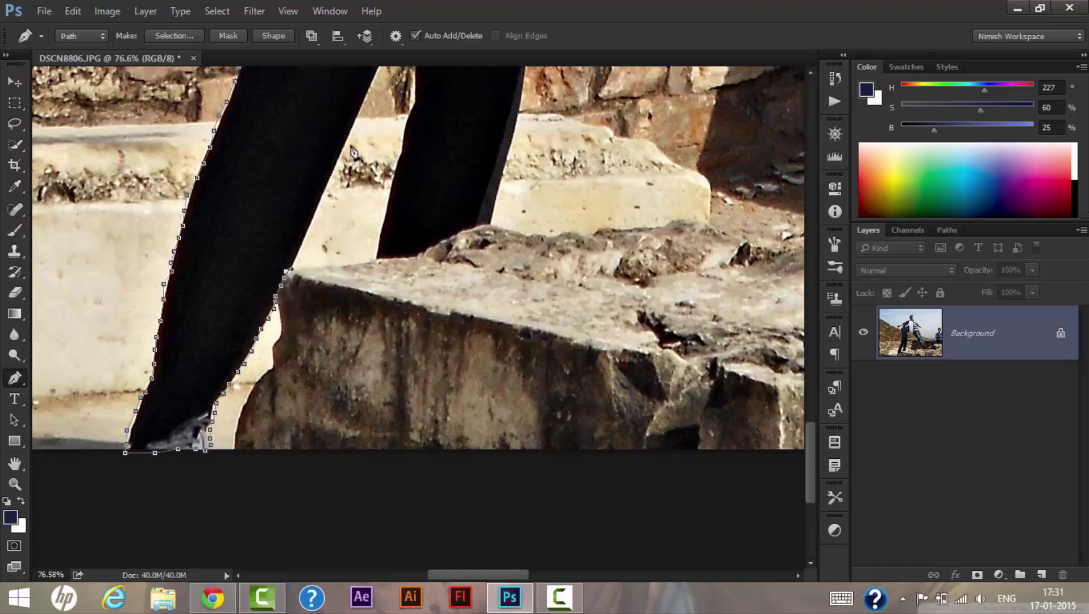
- Trace the inner leg edge up to the crotch and around the gap between the two legs
click(333, 171)
click(344, 149)
click(355, 121)
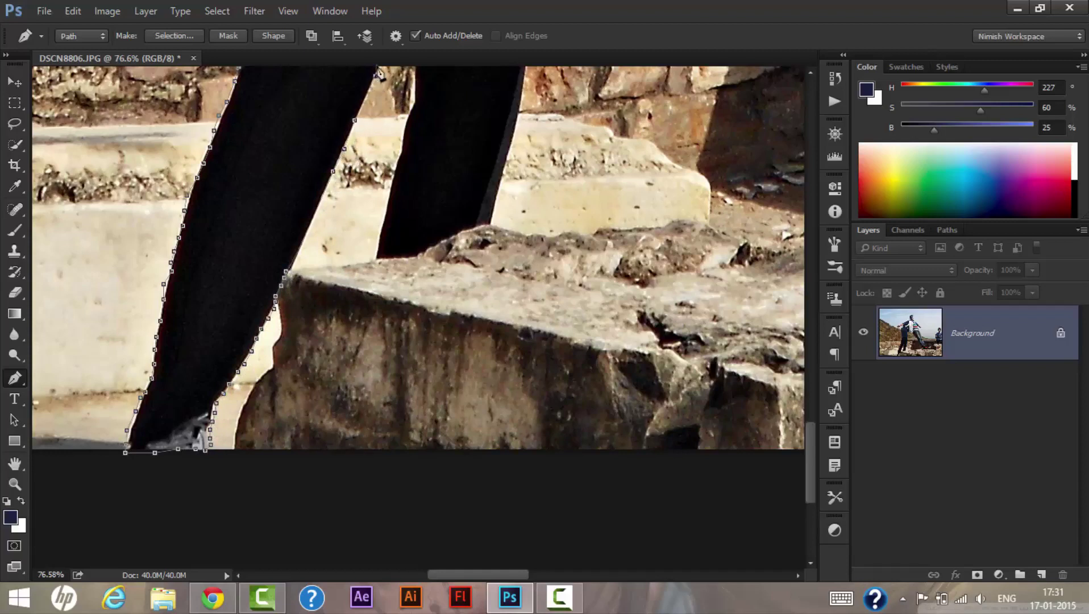
scroll(414, 243, up, 5)
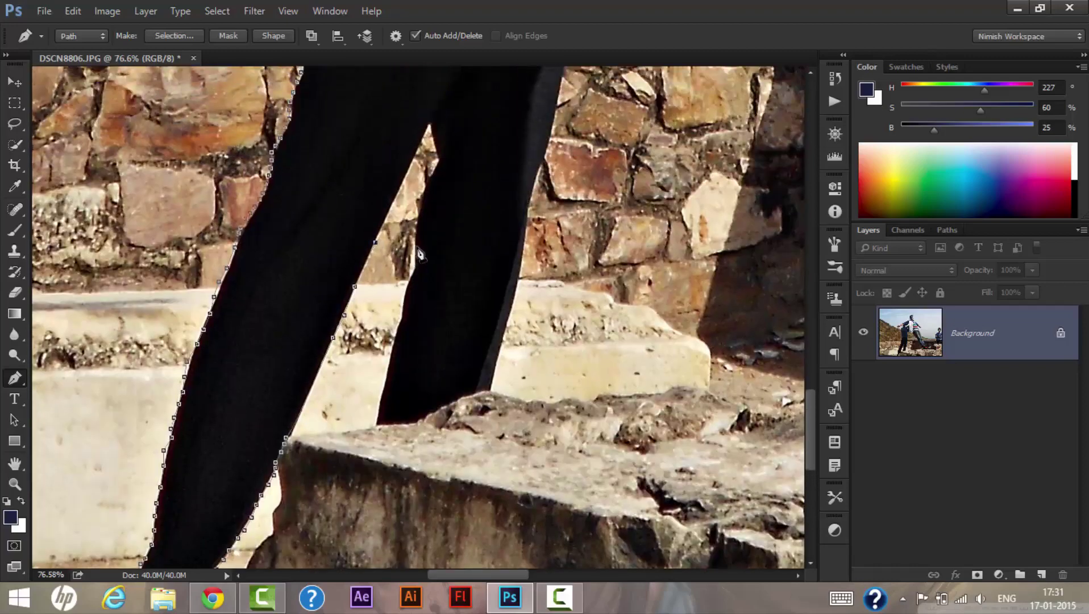
scroll(420, 256, up, 2)
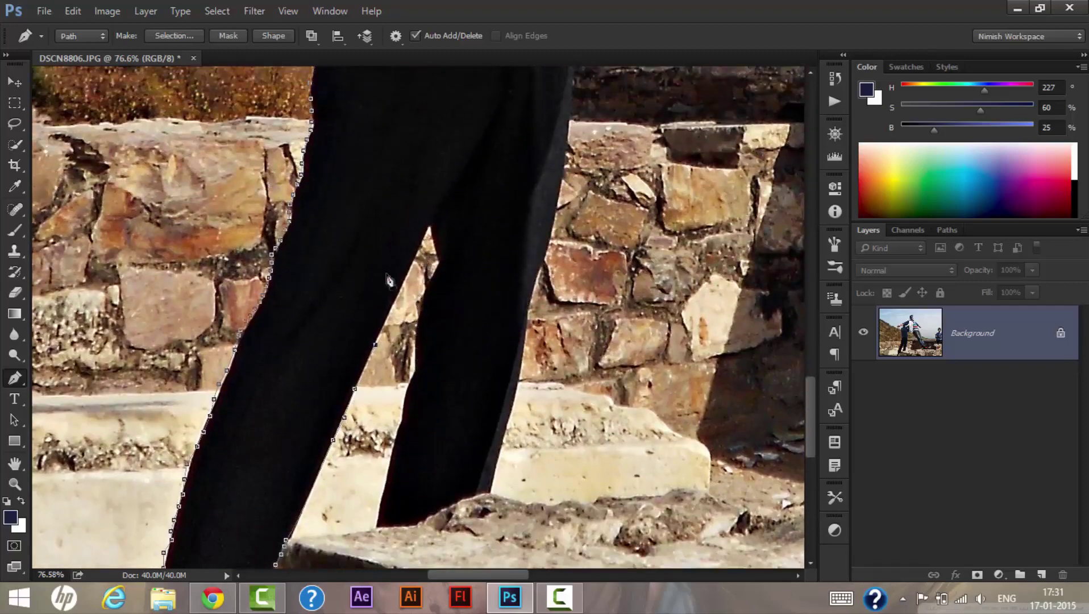
click(426, 230)
click(432, 240)
click(435, 247)
click(436, 263)
click(430, 277)
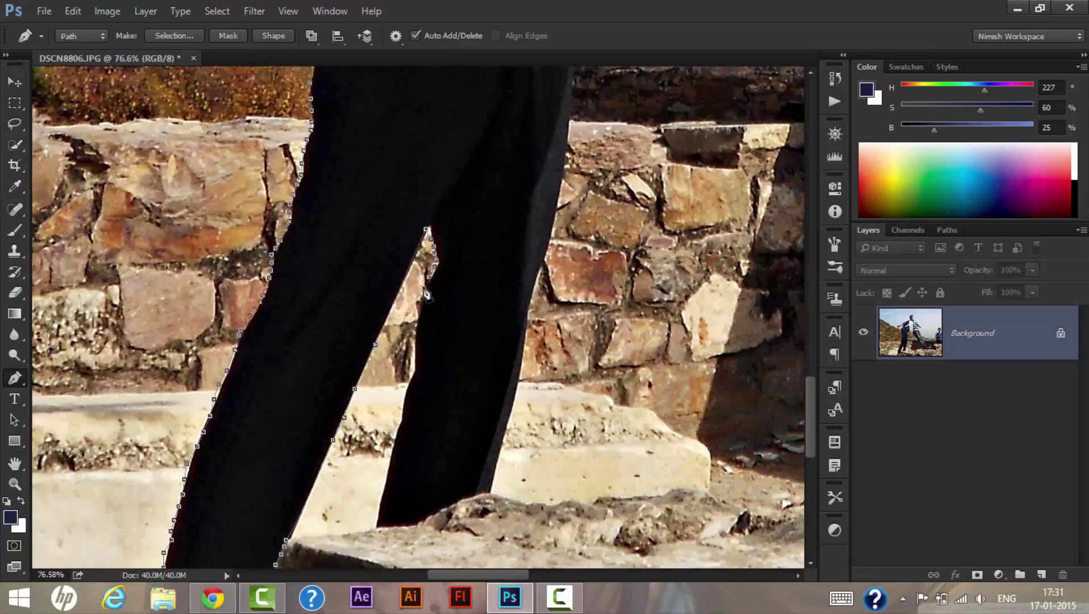
- Trace down the inner edge of the second leg from the crotch to in front of the pale ledge
click(424, 287)
click(421, 299)
click(416, 311)
click(413, 355)
click(412, 366)
click(403, 392)
click(401, 401)
click(399, 415)
click(397, 423)
click(395, 432)
click(393, 440)
click(391, 449)
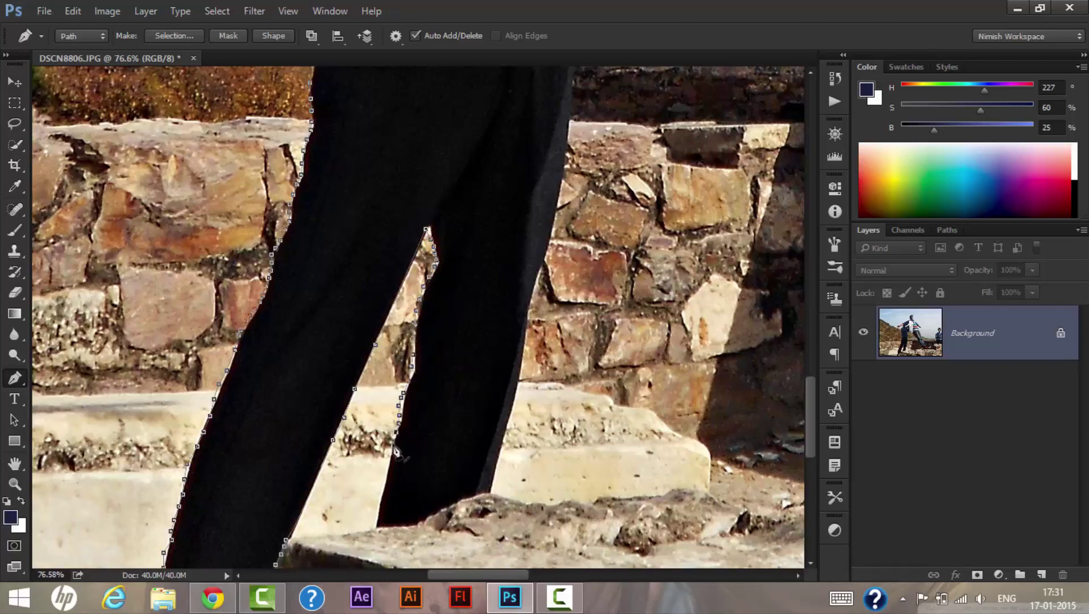
- Finish the second leg's inner edge down to where it meets the foreground rock
click(389, 459)
click(386, 472)
click(383, 481)
click(381, 492)
click(378, 508)
click(375, 516)
click(374, 524)
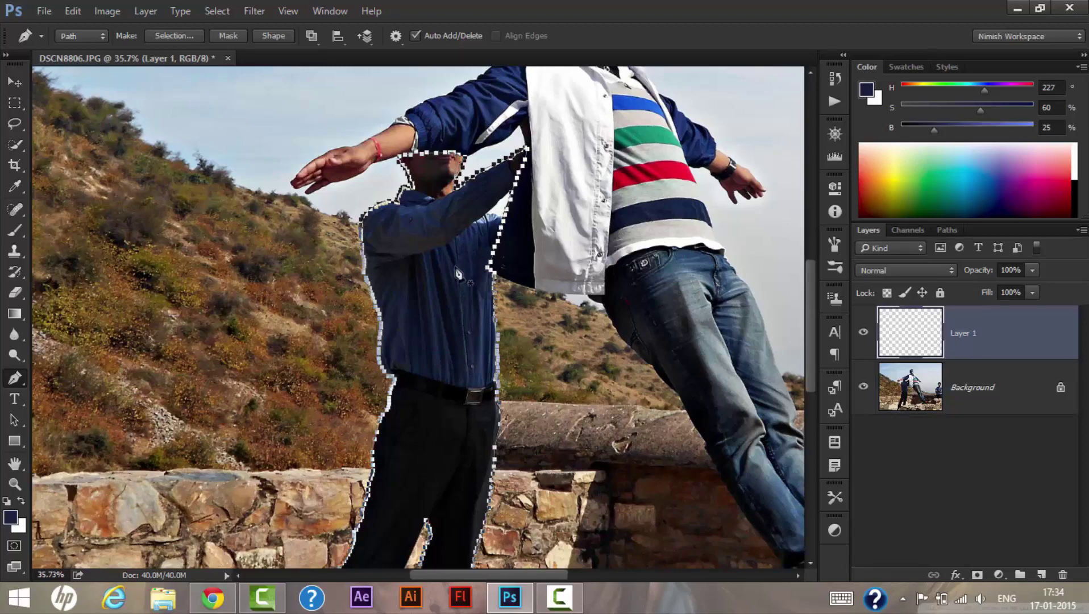
- Convert the completed path around the man into a new anti-aliased selection with a feather radius of 0 pixels
right_click(425, 302)
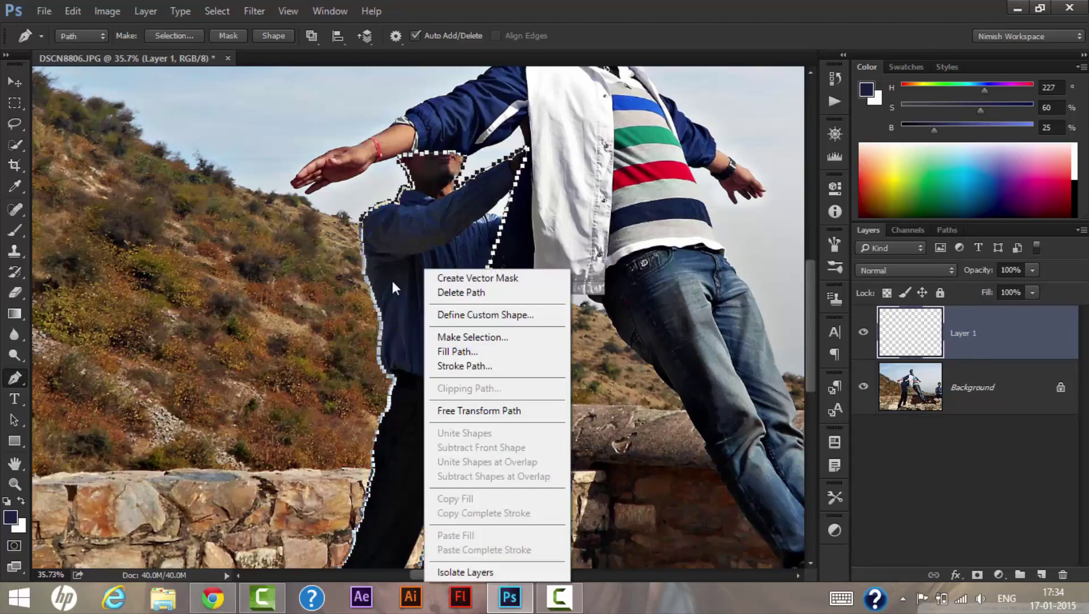
click(477, 336)
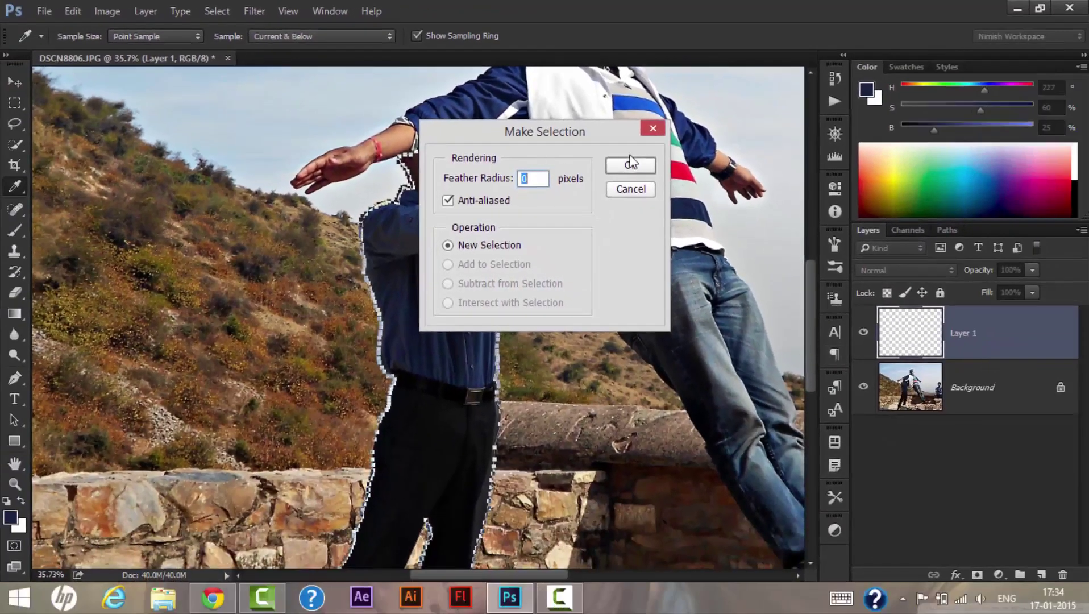
click(635, 164)
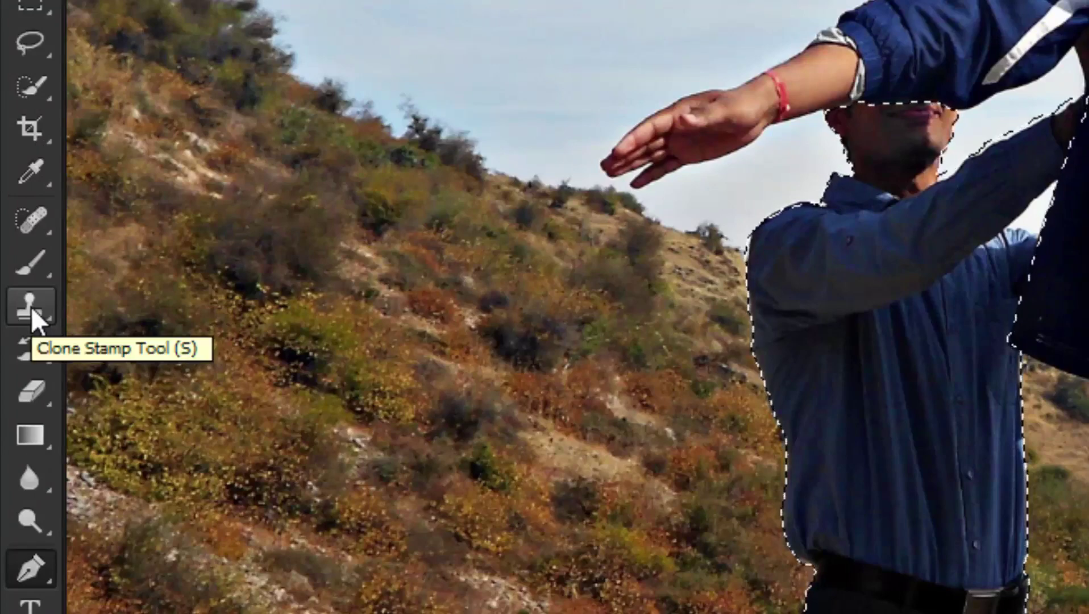
- Clone hillside texture on the Background layer over the man's shirt and upper thigh inside the selection with the Clone Stamp
click(31, 305)
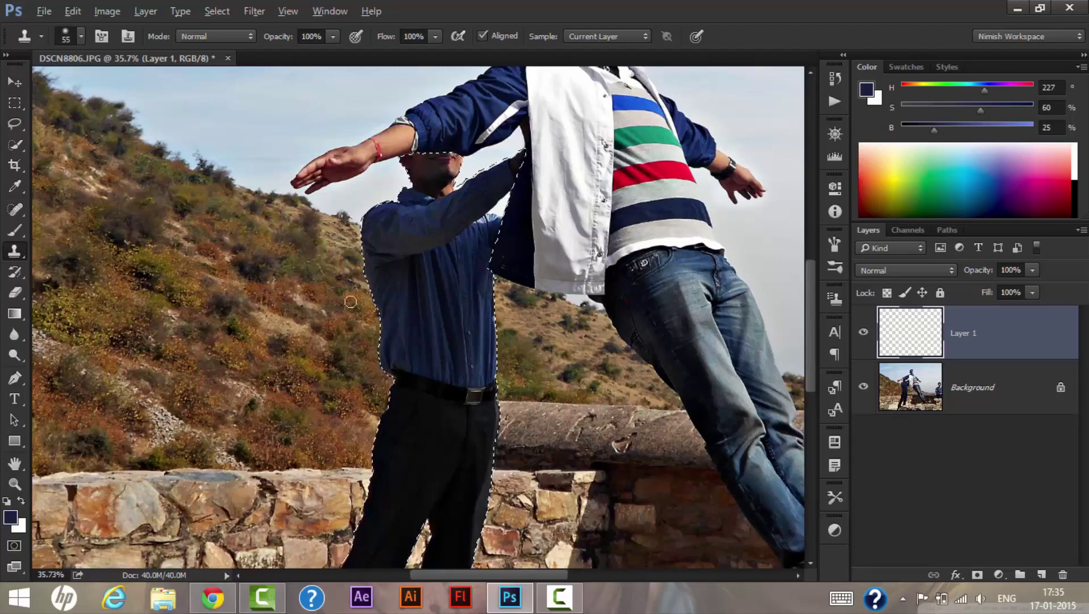
key(alt)
key(alt+bracketleft)
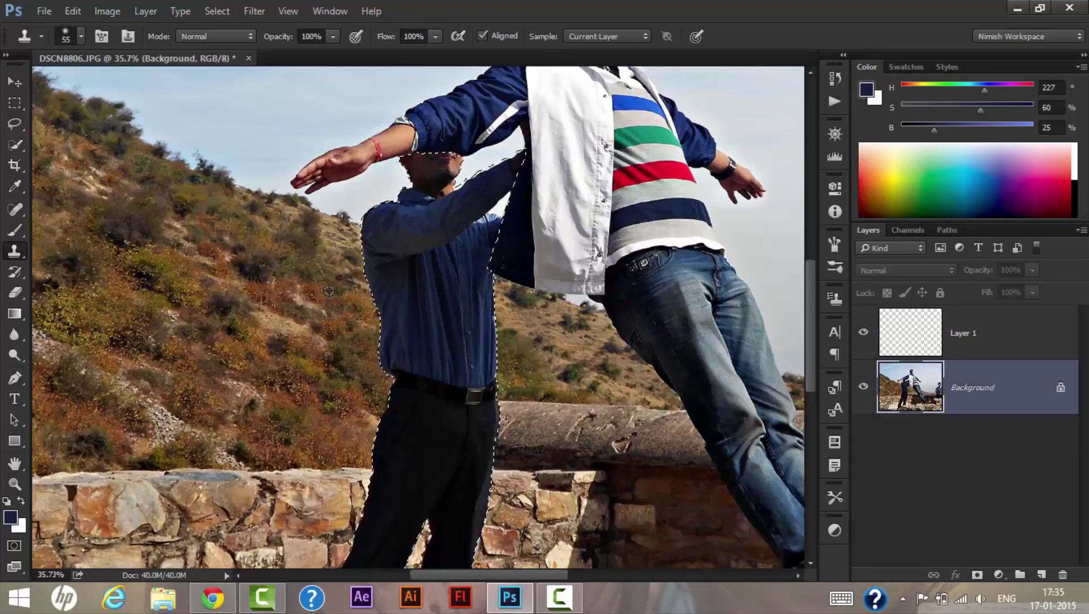
mouse_move(385, 290)
mouse_down()
mouse_move(408, 340)
mouse_move(421, 335)
mouse_move(400, 314)
mouse_up()
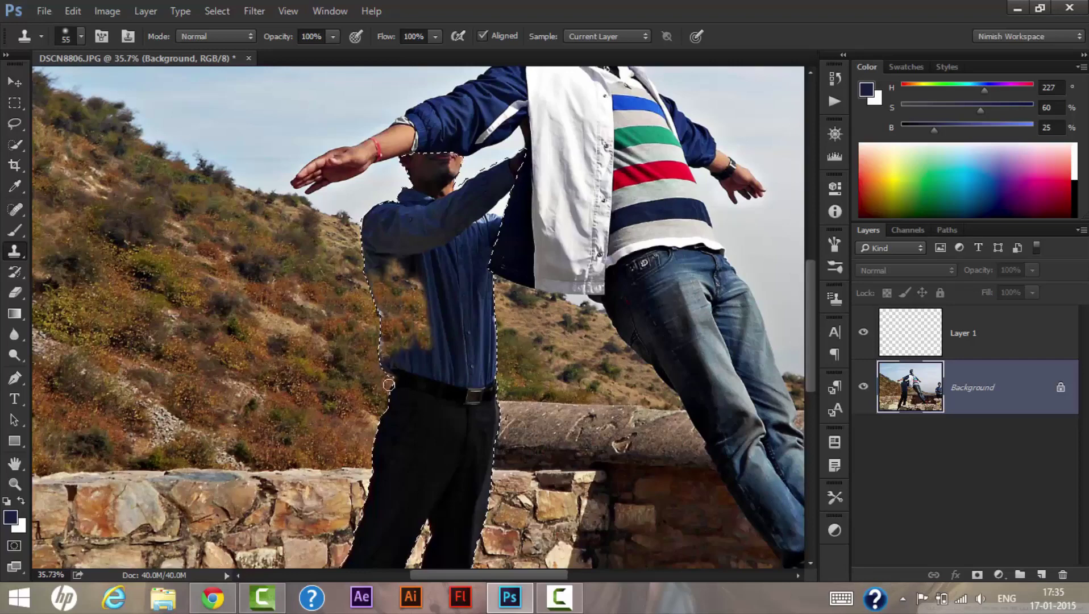
mouse_move(398, 385)
mouse_down()
mouse_move(369, 448)
mouse_move(391, 448)
mouse_move(374, 456)
mouse_move(392, 461)
mouse_move(364, 461)
mouse_move(401, 461)
mouse_move(393, 445)
mouse_move(410, 360)
mouse_move(396, 352)
mouse_move(395, 367)
mouse_move(385, 355)
mouse_move(435, 322)
mouse_move(429, 386)
mouse_move(426, 373)
mouse_move(420, 381)
mouse_move(447, 298)
mouse_move(451, 336)
mouse_move(460, 336)
mouse_move(429, 322)
mouse_move(418, 291)
mouse_move(373, 269)
mouse_move(366, 232)
mouse_move(399, 284)
mouse_move(416, 297)
mouse_move(428, 282)
mouse_move(407, 256)
mouse_move(438, 301)
mouse_move(441, 374)
mouse_move(464, 352)
mouse_move(461, 317)
mouse_move(397, 244)
mouse_move(471, 302)
mouse_move(378, 234)
mouse_up()
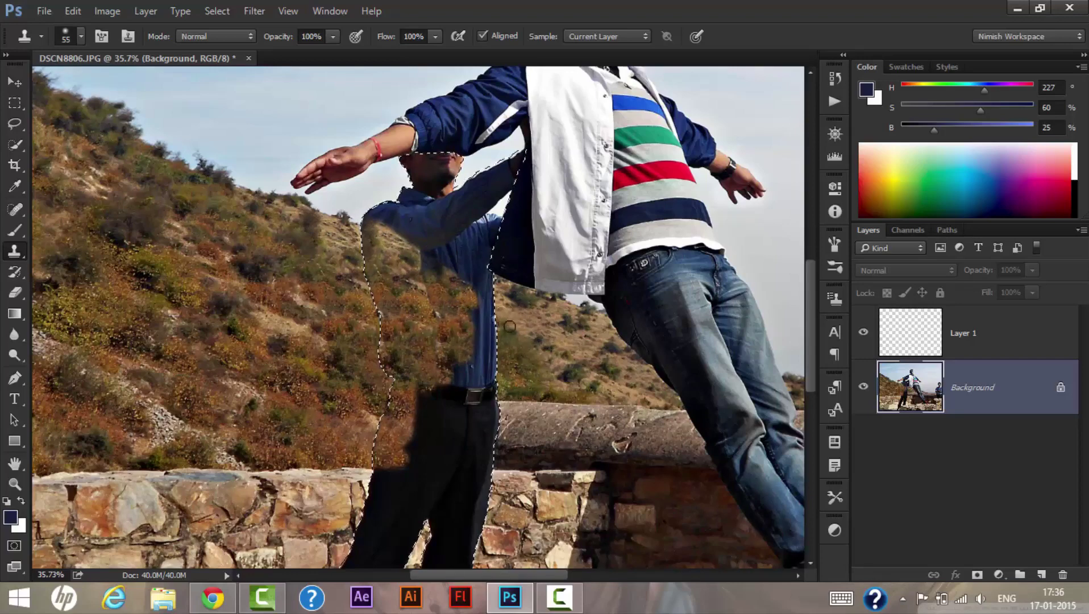
- Clone the neighbouring hillside over the rest of the man's shirt and waist, and the sky over his shoulder and neck
drag(483, 311, 484, 311)
alt+click(513, 321)
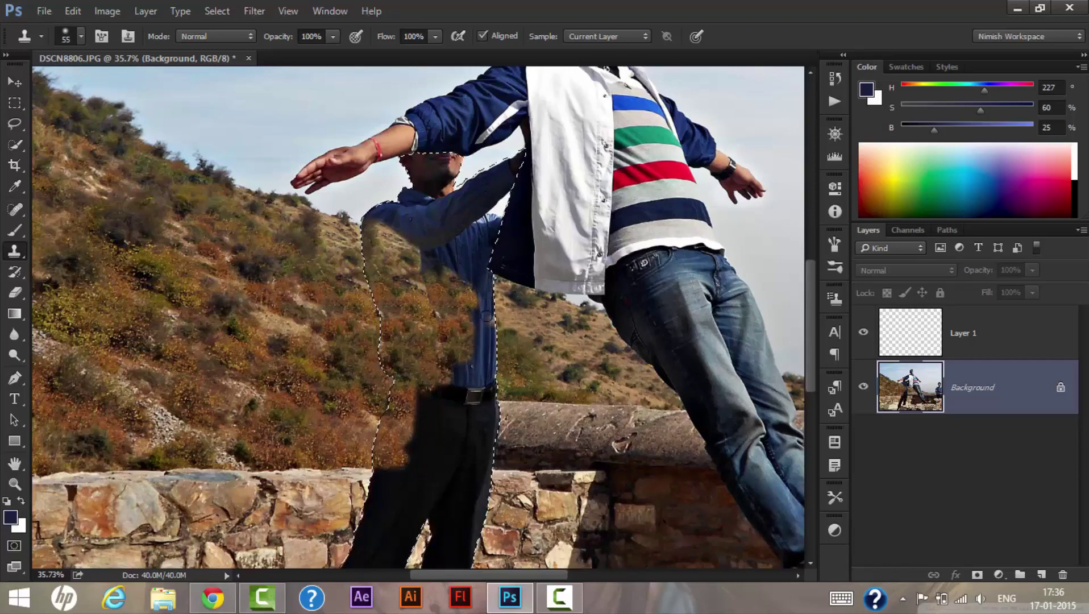
mouse_move(486, 317)
mouse_down()
mouse_move(475, 336)
mouse_move(497, 349)
mouse_move(474, 344)
mouse_move(498, 358)
mouse_move(461, 362)
mouse_move(488, 366)
mouse_move(492, 379)
mouse_move(472, 365)
mouse_up()
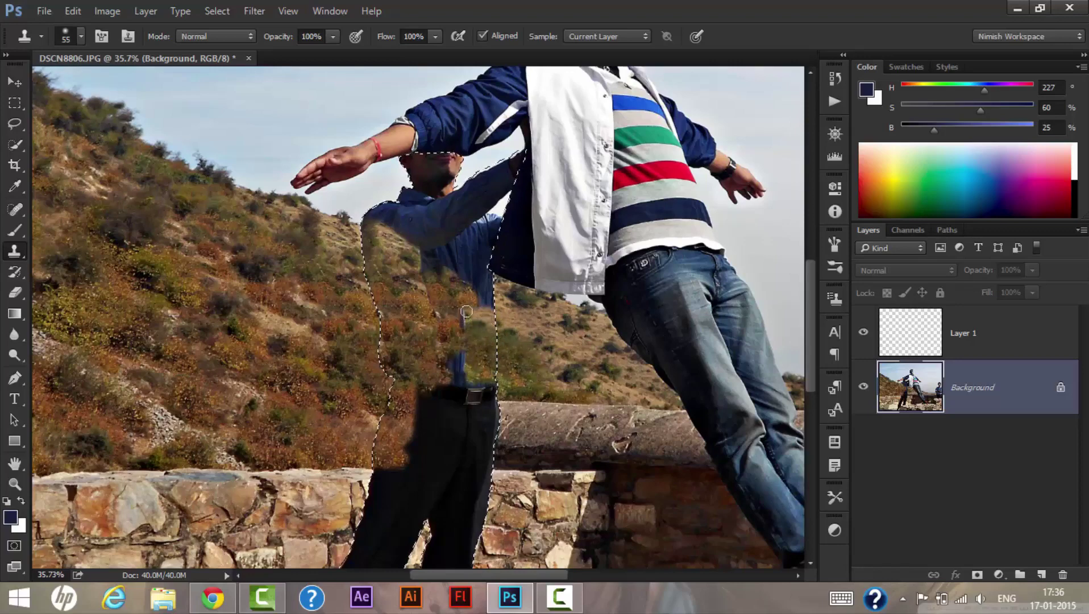
mouse_move(481, 299)
mouse_down()
mouse_move(503, 298)
mouse_move(480, 271)
mouse_move(509, 292)
mouse_move(488, 287)
mouse_move(500, 298)
mouse_move(460, 273)
mouse_move(513, 306)
mouse_move(464, 277)
mouse_move(488, 288)
mouse_move(476, 275)
mouse_move(488, 277)
mouse_move(476, 268)
mouse_move(483, 291)
mouse_move(455, 269)
mouse_move(489, 285)
mouse_move(499, 305)
mouse_move(501, 329)
mouse_move(455, 317)
mouse_move(477, 348)
mouse_move(448, 333)
mouse_move(443, 300)
mouse_move(462, 299)
mouse_move(441, 272)
mouse_move(479, 293)
mouse_move(438, 274)
mouse_up()
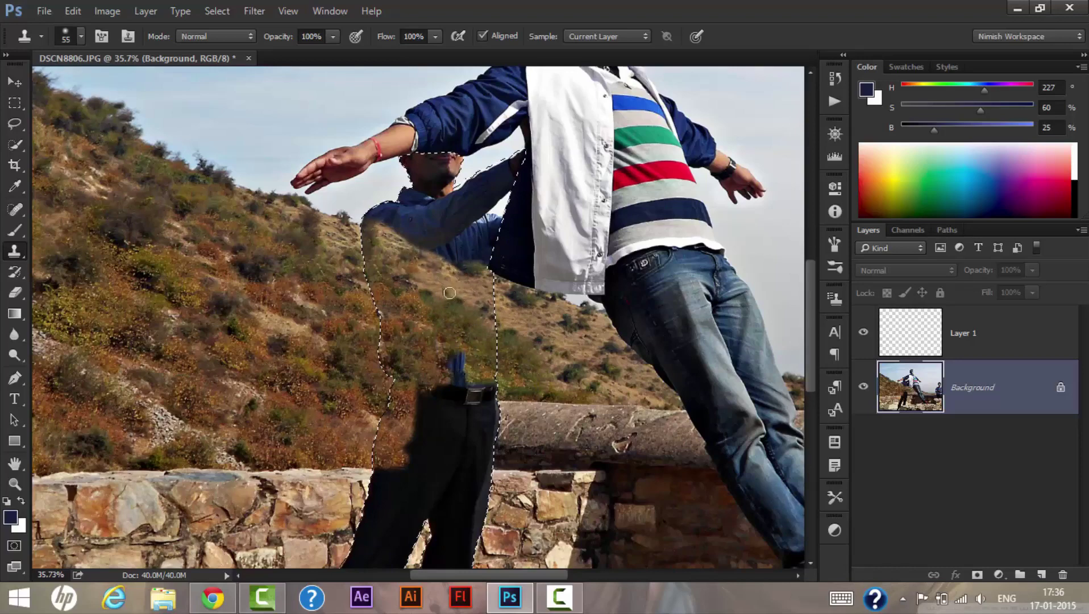
mouse_move(481, 324)
mouse_down()
mouse_move(422, 319)
mouse_move(462, 338)
mouse_move(462, 355)
mouse_move(511, 363)
mouse_move(440, 354)
mouse_move(469, 355)
mouse_move(438, 363)
mouse_move(472, 375)
mouse_move(449, 375)
mouse_move(498, 376)
mouse_move(455, 376)
mouse_move(476, 368)
mouse_move(515, 389)
mouse_move(467, 392)
mouse_move(514, 384)
mouse_move(457, 388)
mouse_move(470, 385)
mouse_move(424, 370)
mouse_move(451, 362)
mouse_move(441, 350)
mouse_move(432, 361)
mouse_move(400, 354)
mouse_move(405, 342)
mouse_move(368, 296)
mouse_up()
mouse_move(375, 257)
mouse_down()
mouse_move(344, 235)
mouse_move(363, 244)
mouse_move(345, 215)
mouse_move(357, 194)
mouse_move(369, 202)
mouse_move(348, 188)
mouse_move(374, 202)
mouse_move(369, 190)
mouse_move(398, 183)
mouse_move(389, 182)
mouse_move(371, 205)
mouse_move(352, 199)
mouse_move(374, 222)
mouse_move(350, 206)
mouse_move(383, 207)
mouse_move(374, 205)
mouse_move(423, 237)
mouse_up()
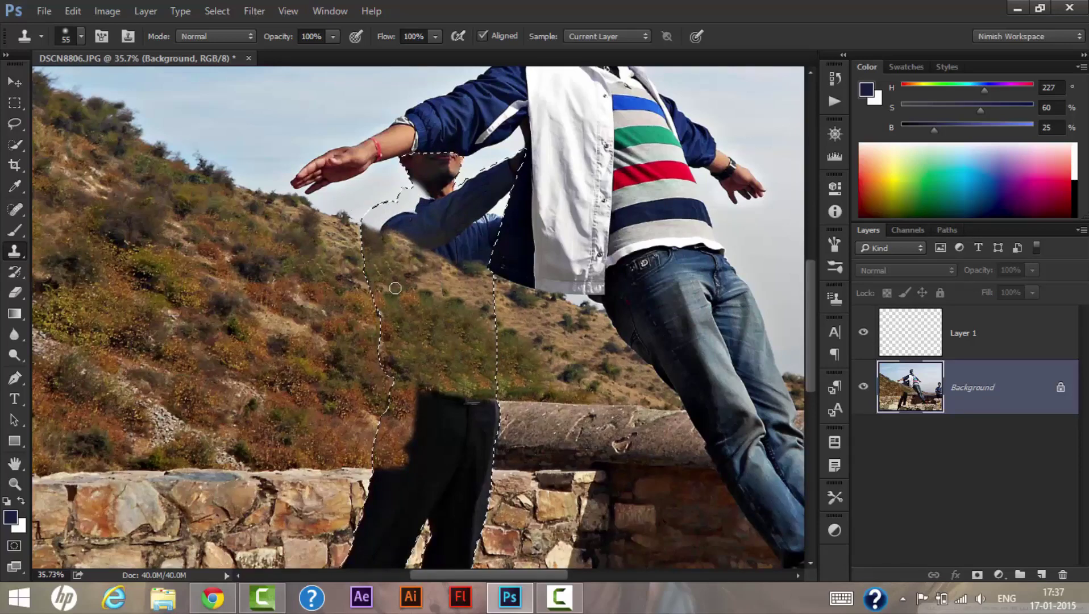
- Check the cloned area from the sky to the ledge and clear the selection around the removed man
scroll(420, 374, up, 2)
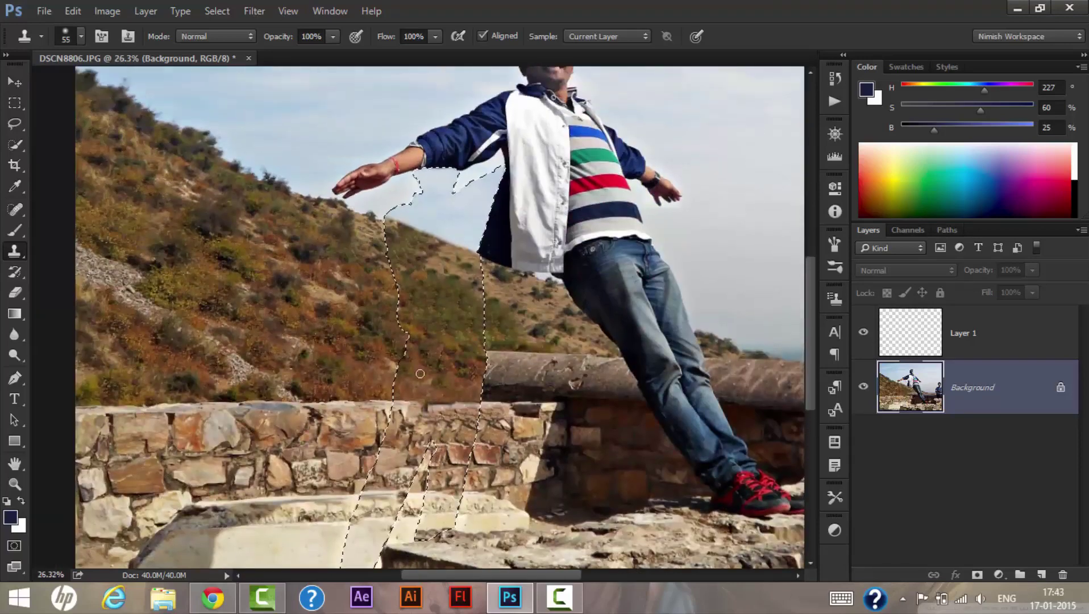
scroll(461, 358, down, 2)
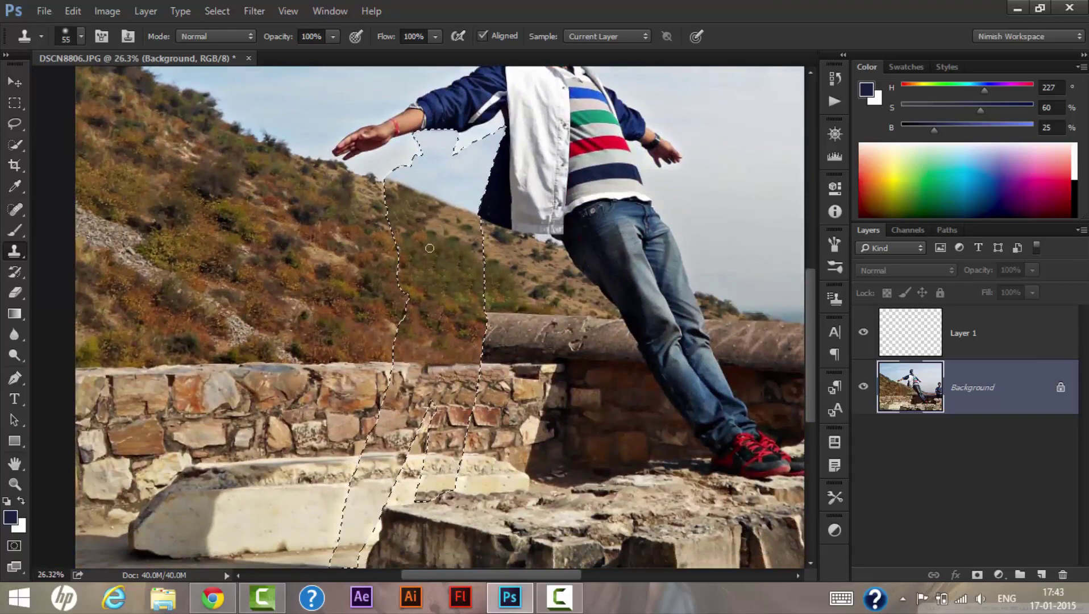
scroll(422, 370, down, 3)
scroll(425, 321, up, 5)
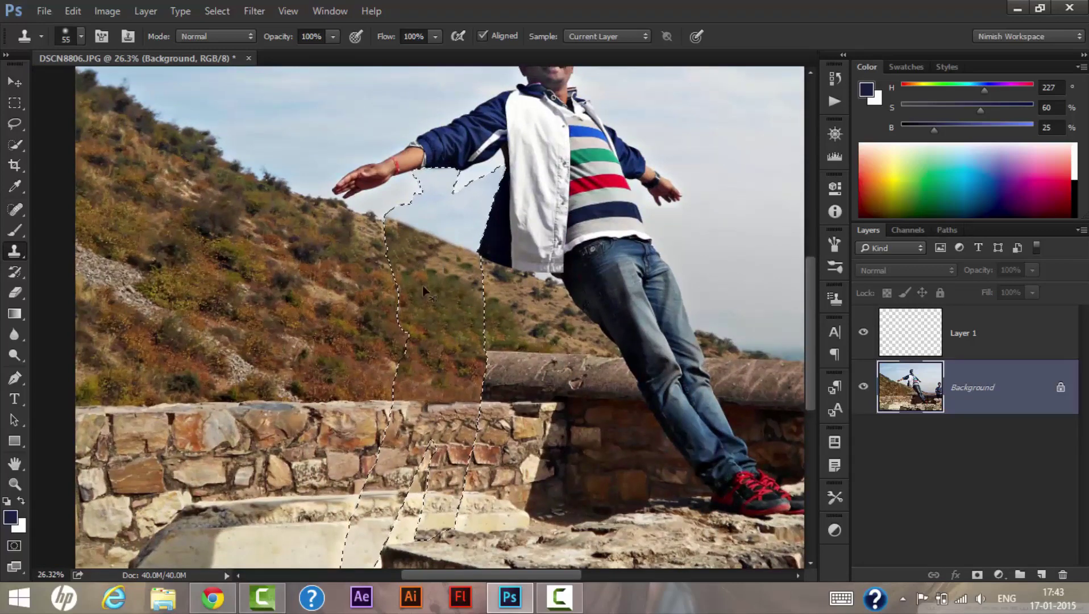
key(ctrl+d)
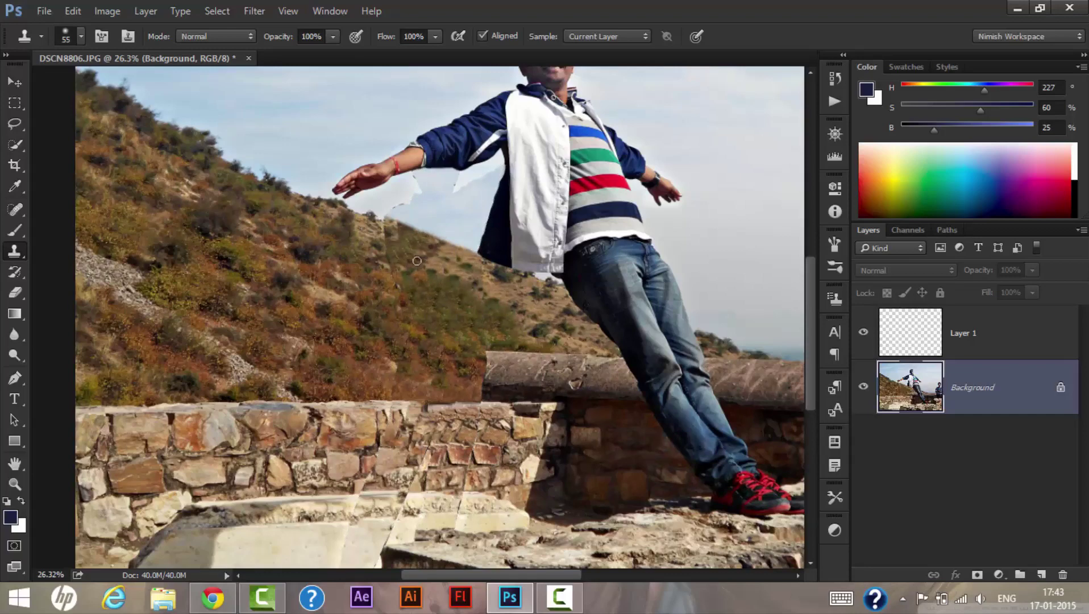
- Clone over the leftover outline seams on the hill ridge, the stone wall and the pale ledge
scroll(496, 360, down, 2)
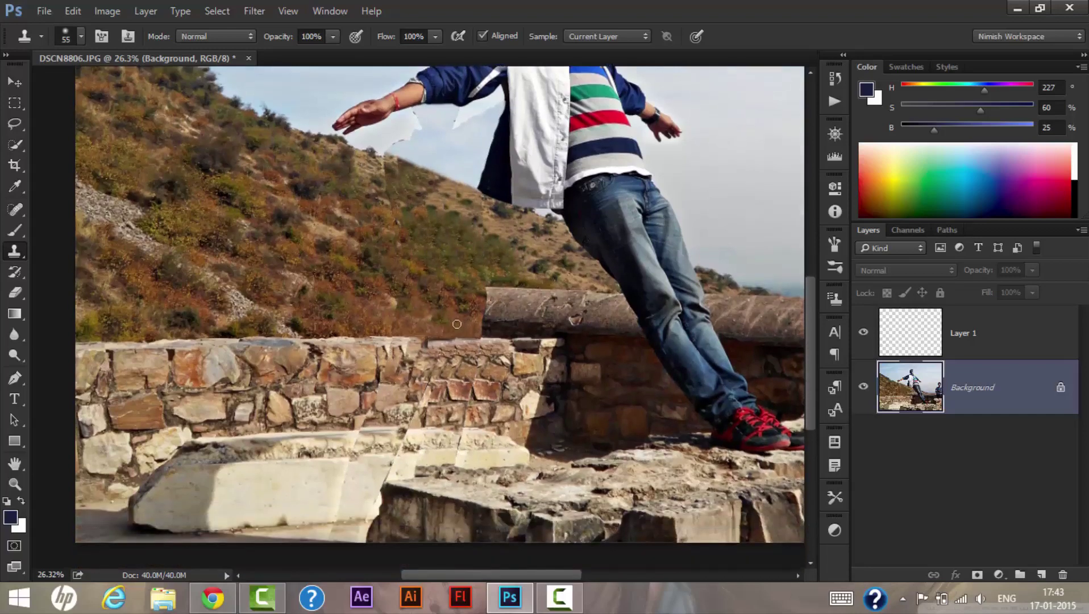
scroll(457, 324, down, 1)
scroll(442, 270, up, 2)
scroll(443, 271, up, 1)
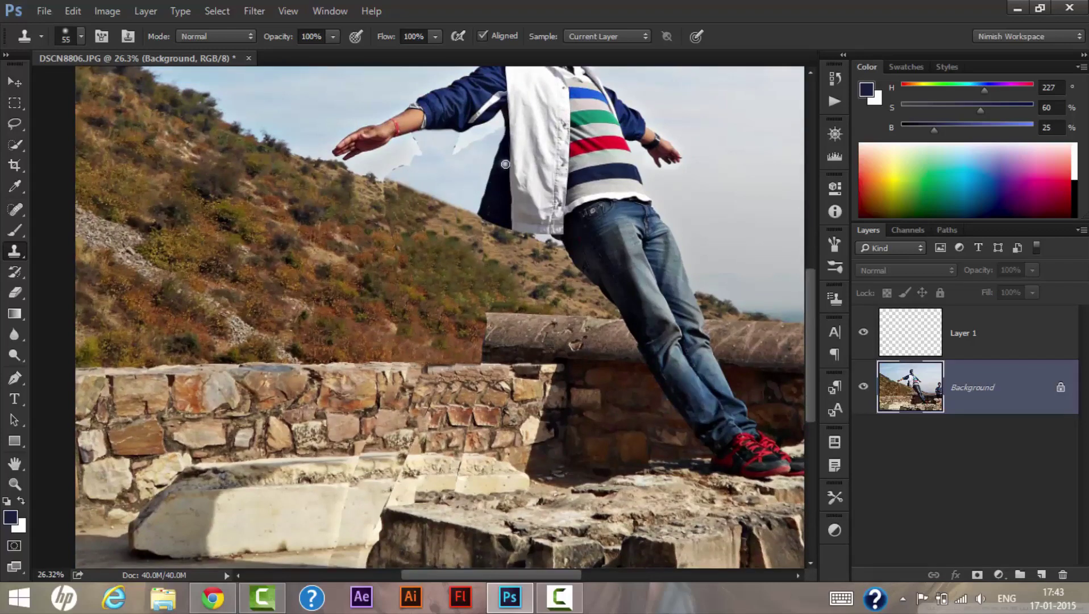
drag(505, 162, 525, 170)
mouse_move(345, 203)
mouse_down()
mouse_move(396, 204)
mouse_move(395, 194)
mouse_move(377, 185)
mouse_move(420, 235)
mouse_move(404, 238)
mouse_move(400, 260)
mouse_up()
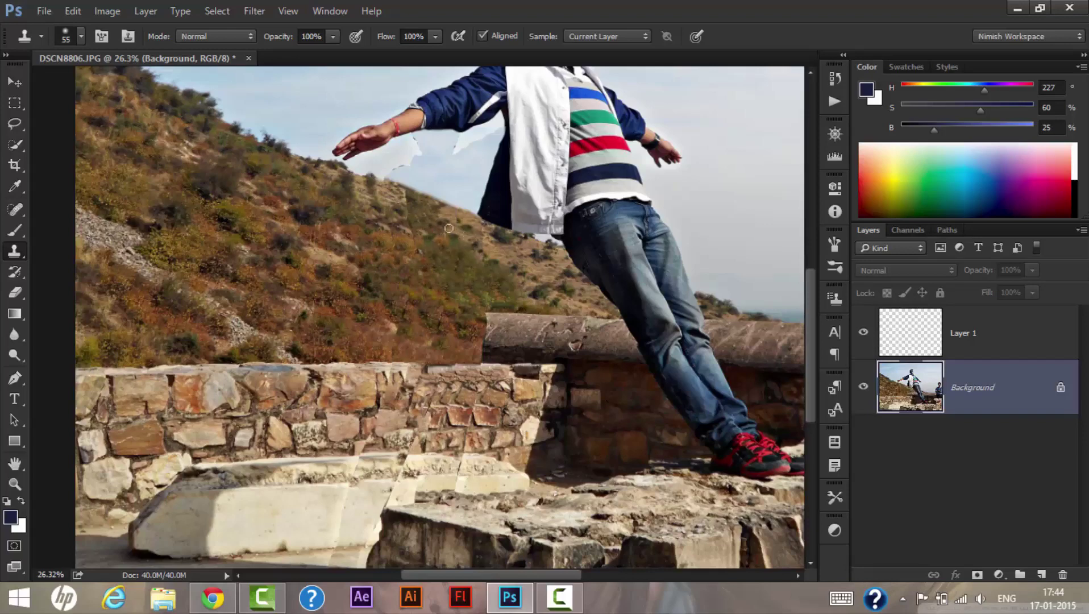
mouse_move(394, 181)
mouse_down()
mouse_move(378, 161)
mouse_move(418, 165)
mouse_up()
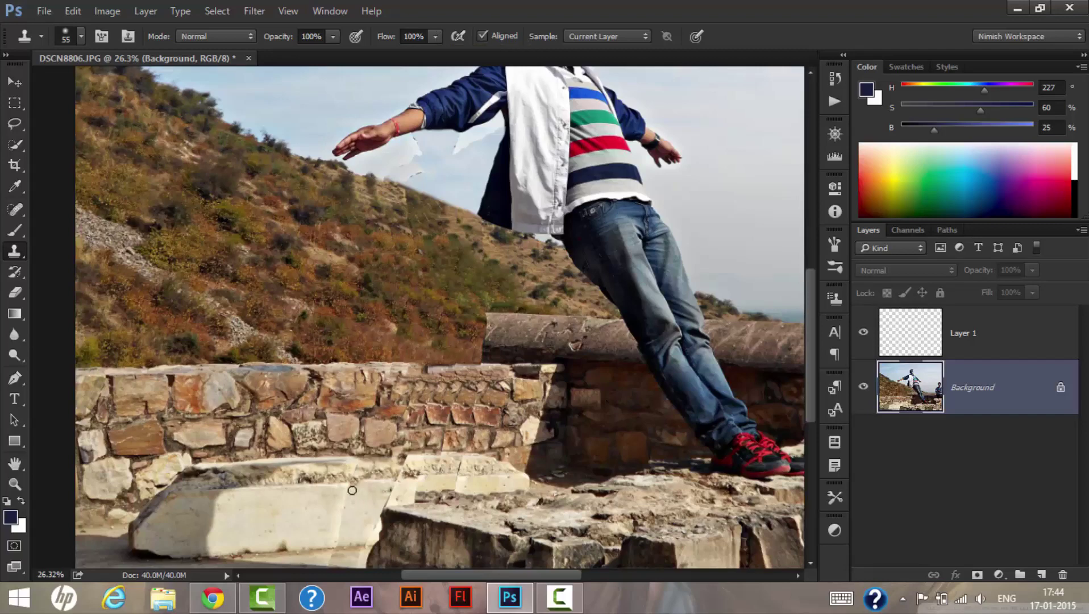
mouse_move(352, 490)
mouse_down()
mouse_move(334, 503)
mouse_move(351, 528)
mouse_move(353, 504)
mouse_up()
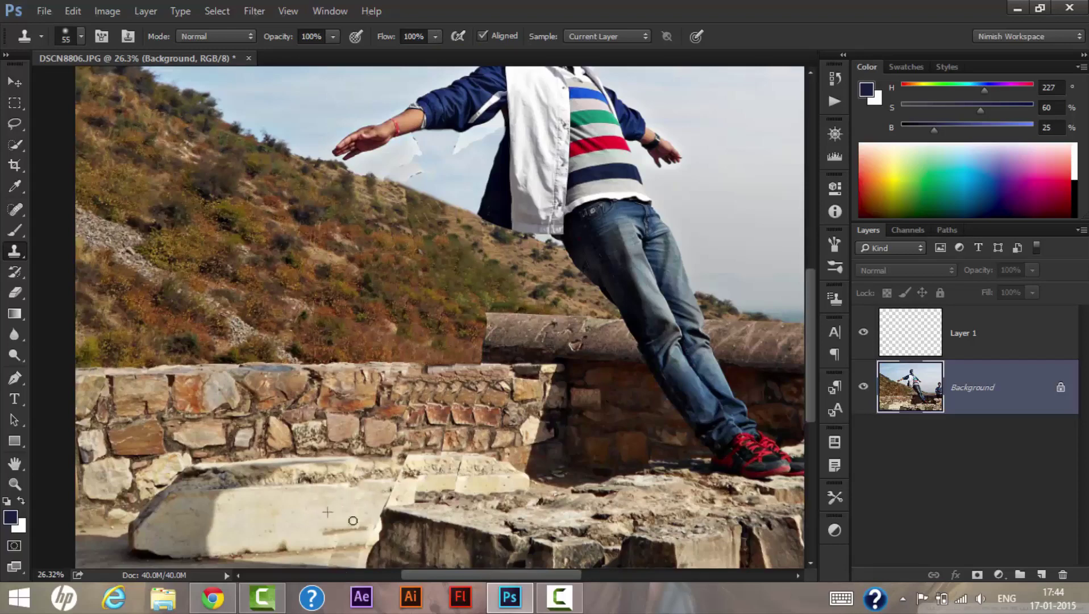
mouse_move(353, 521)
mouse_down()
mouse_move(341, 532)
mouse_move(349, 567)
mouse_up()
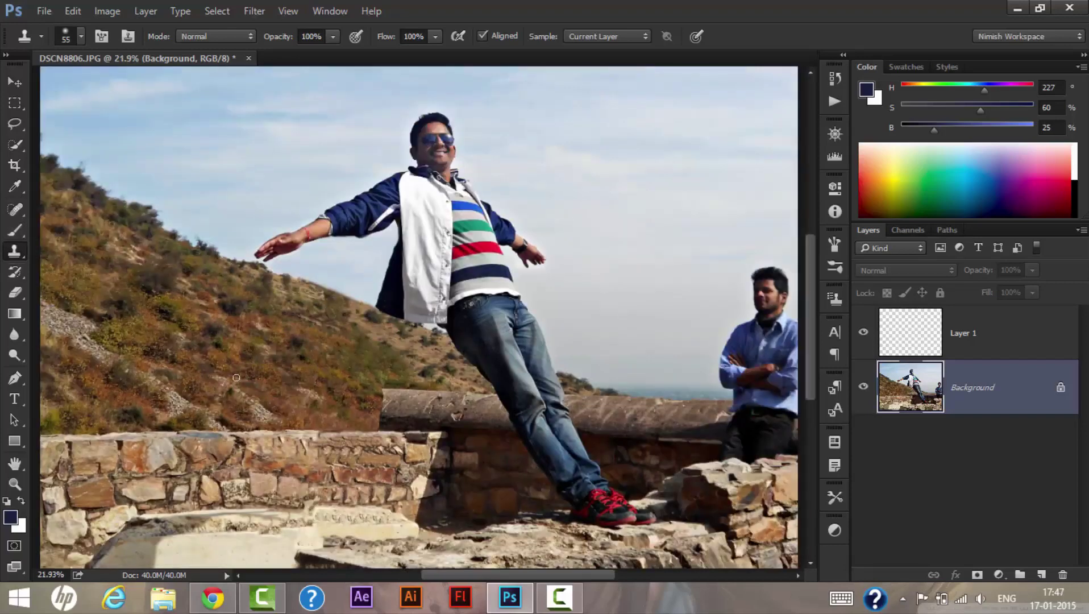
- Examine the retouched photo close up and as a whole, checking the hillside, sky, wall and ledge where the man stood
scroll(291, 345, down, 3)
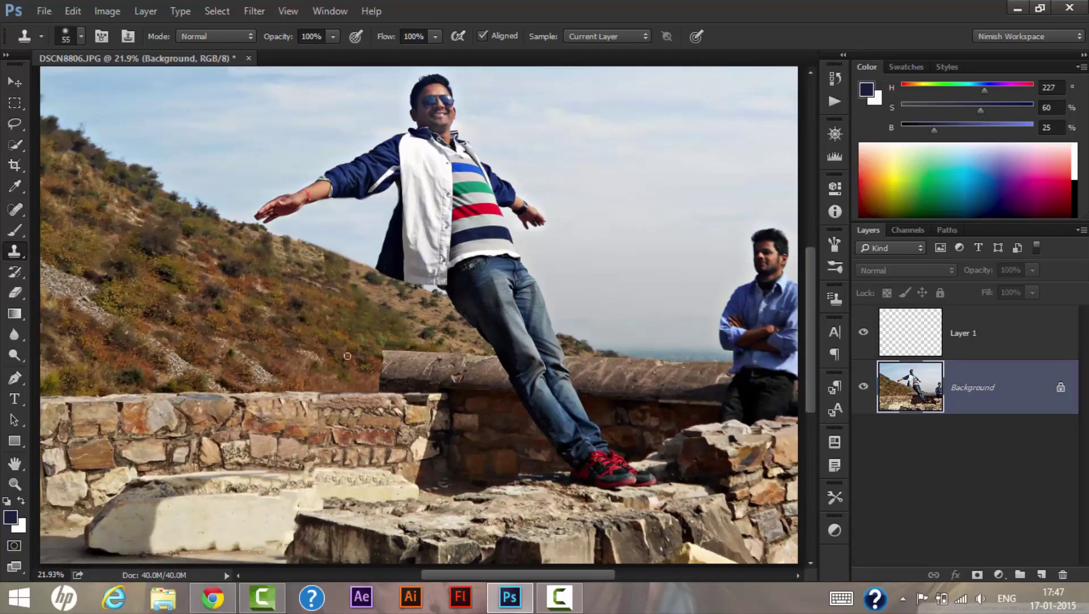
scroll(250, 317, up, 5)
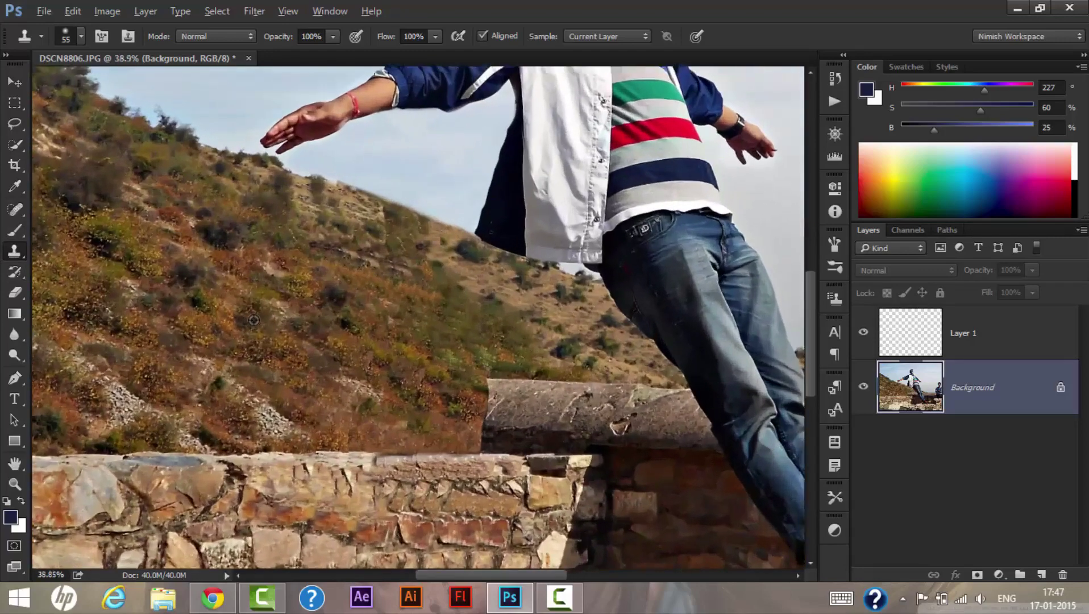
scroll(428, 294, down, 5)
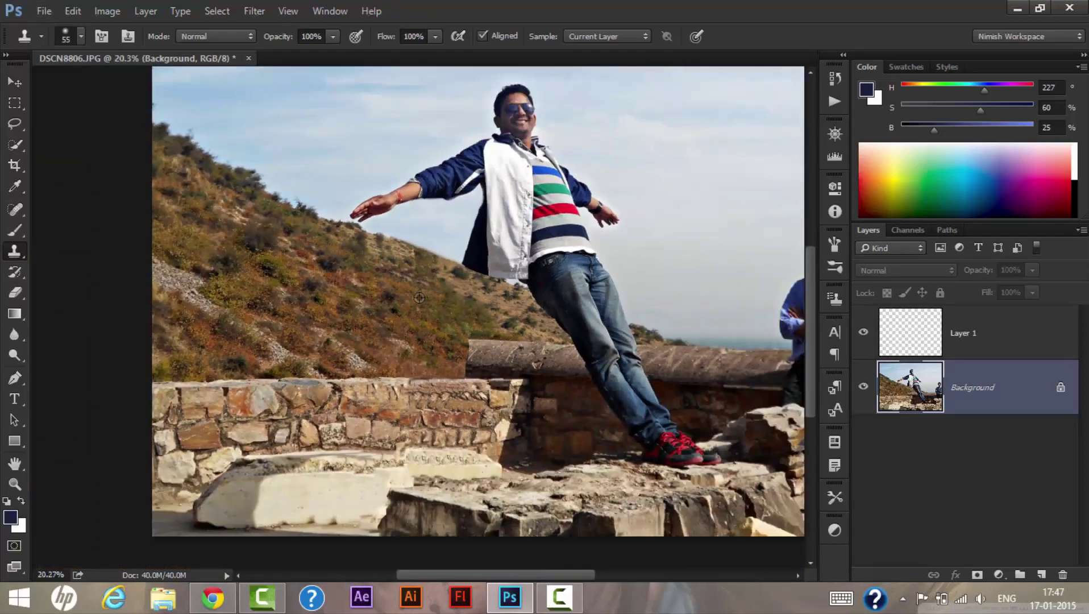
scroll(608, 338, up, 3)
scroll(611, 339, up, 1)
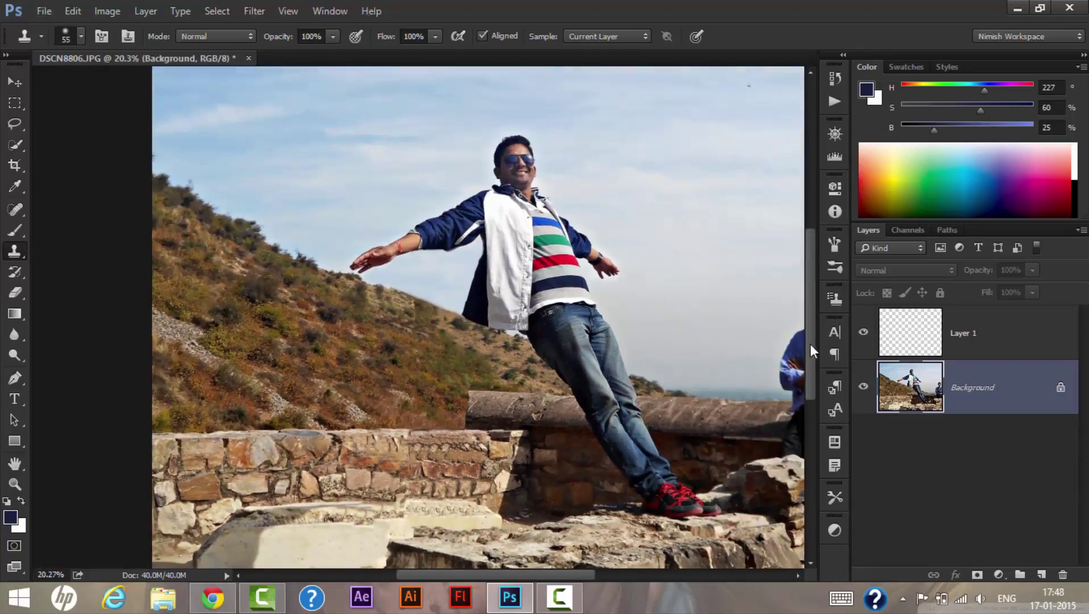
scroll(811, 342, up, 4)
scroll(819, 344, down, 4)
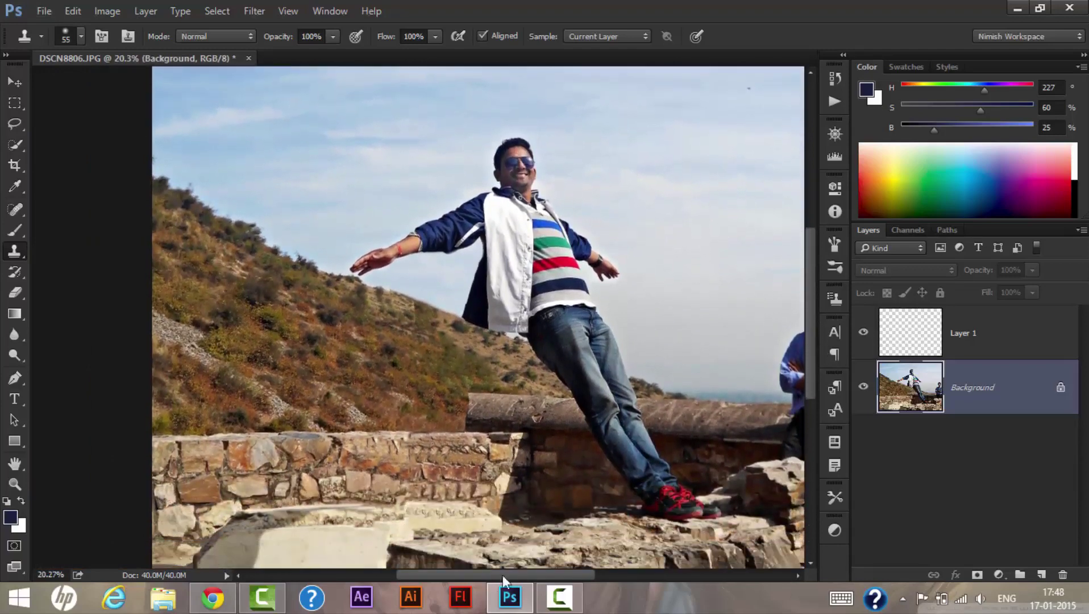
drag(473, 576, 490, 572)
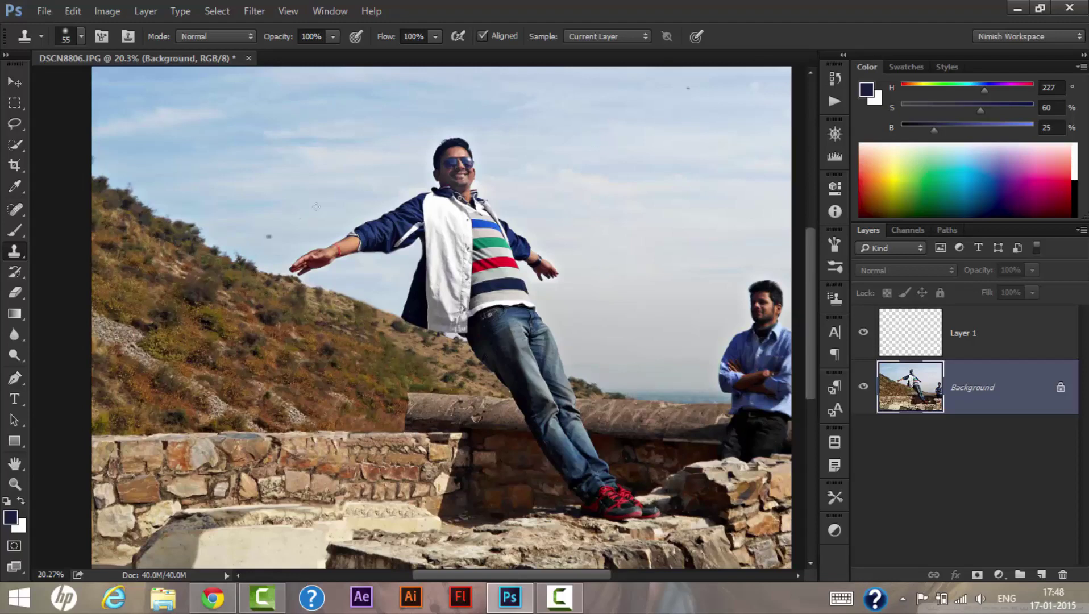
alt+click(570, 372)
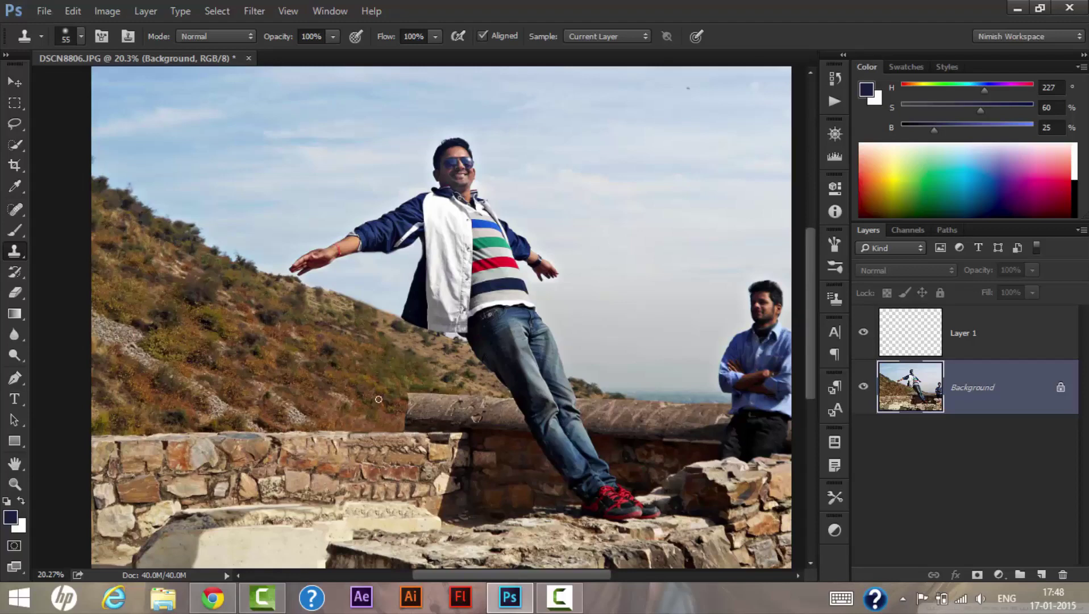